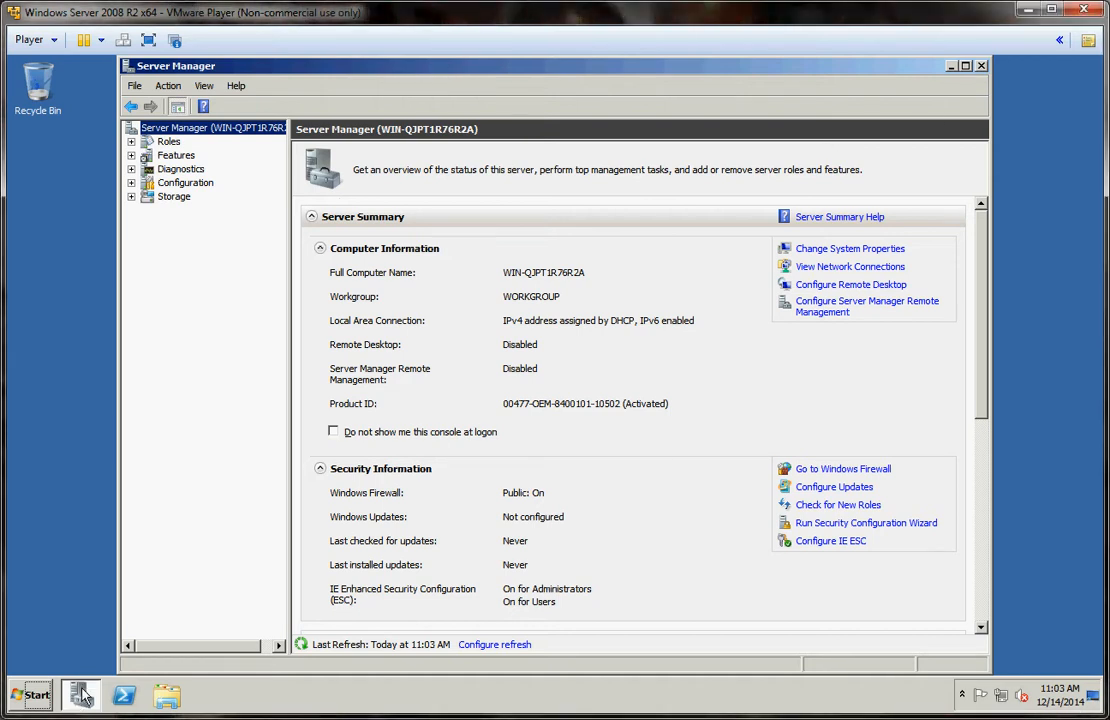
- Start the Add Roles Wizard from the server's Roles page and continue past the Before You Begin page
mouse_move(86, 697)
left_click(166, 143)
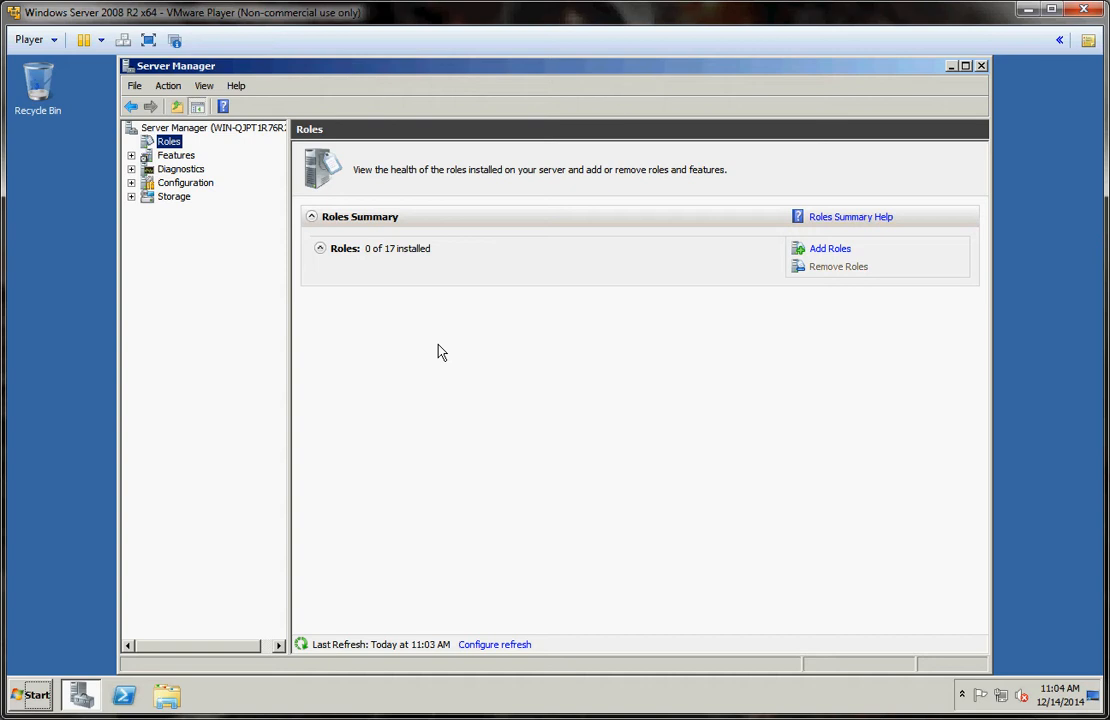
right_click(178, 147)
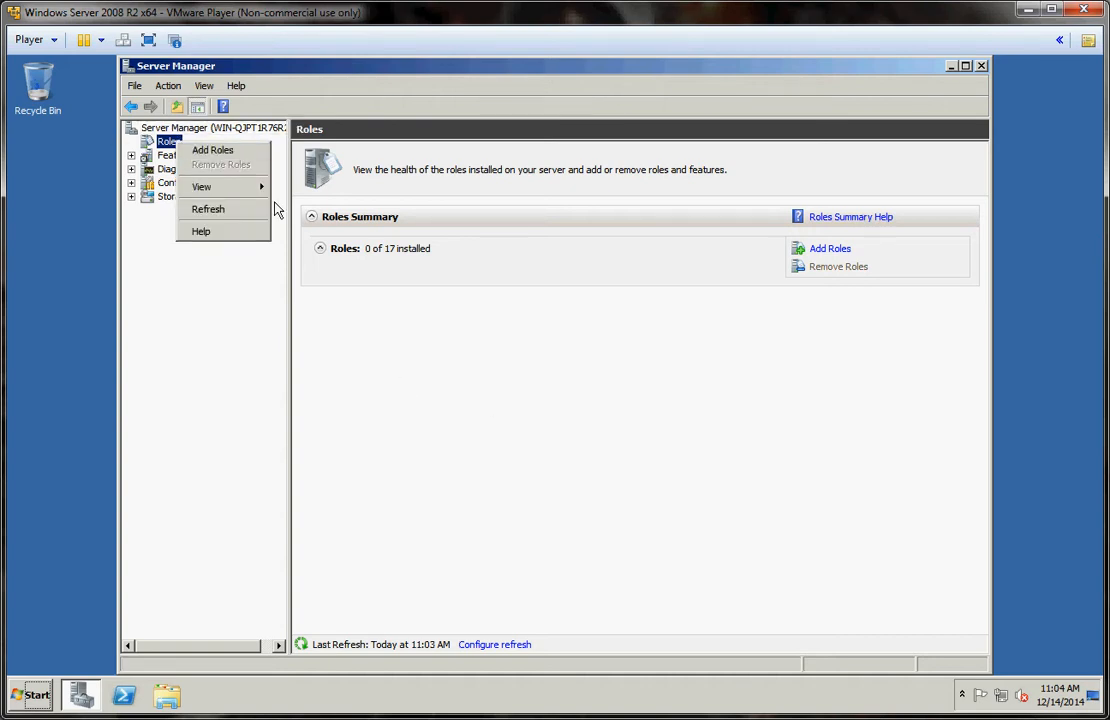
left_click(575, 430)
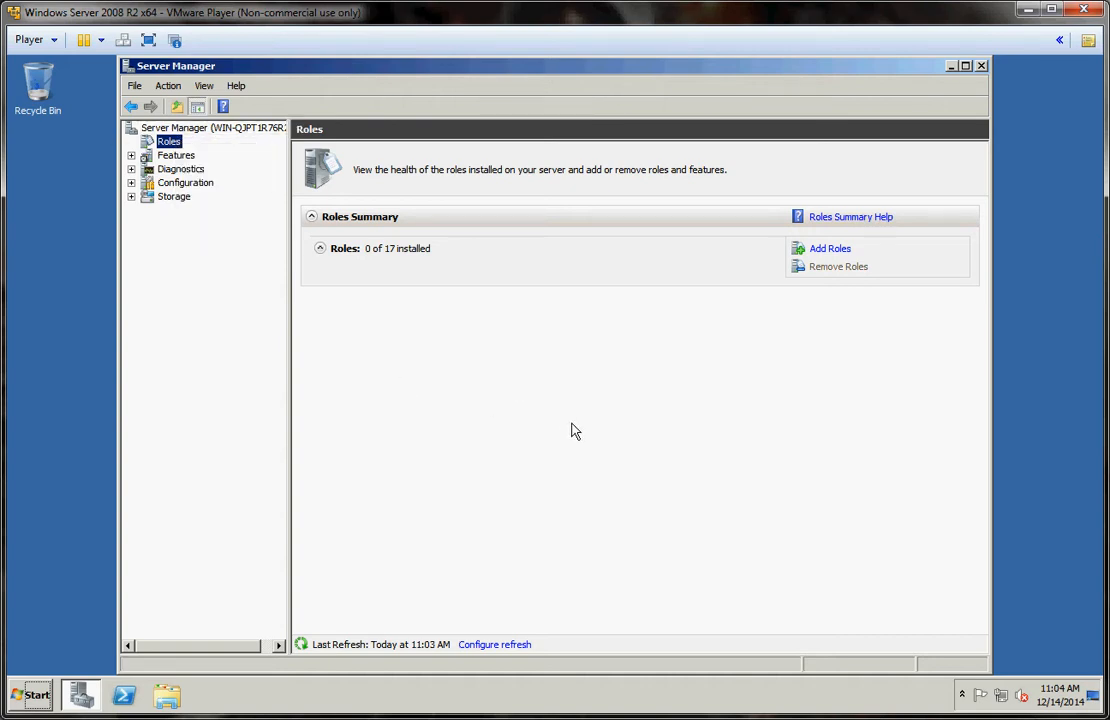
left_click(831, 252)
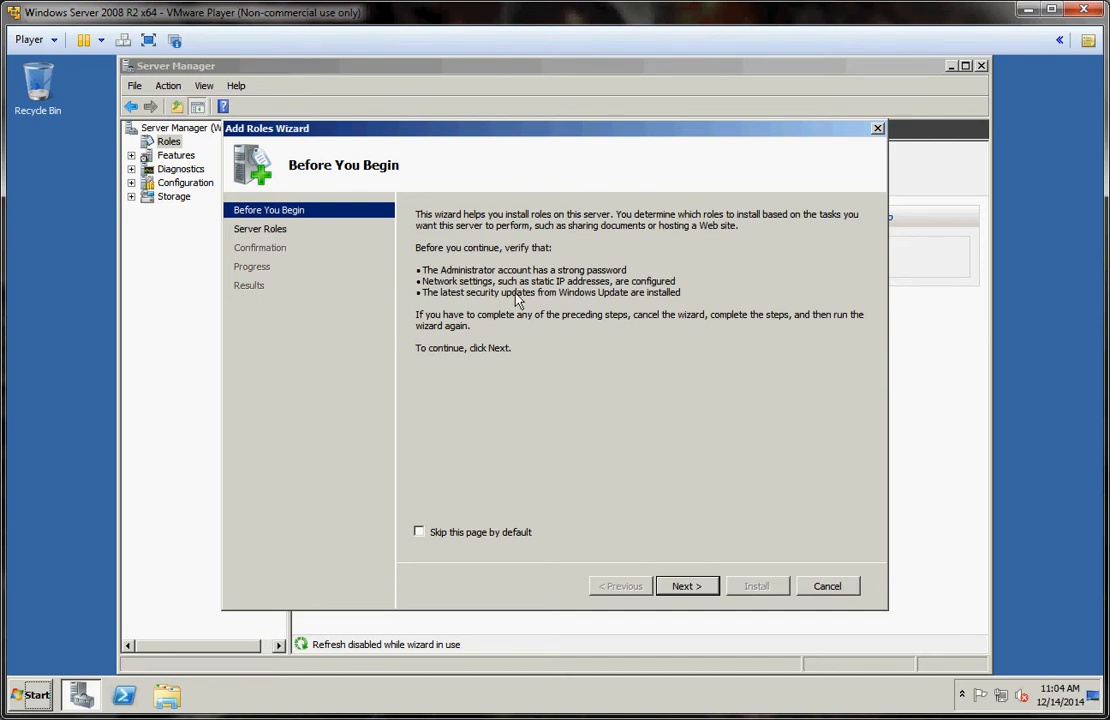
left_click(466, 535)
left_click(686, 587)
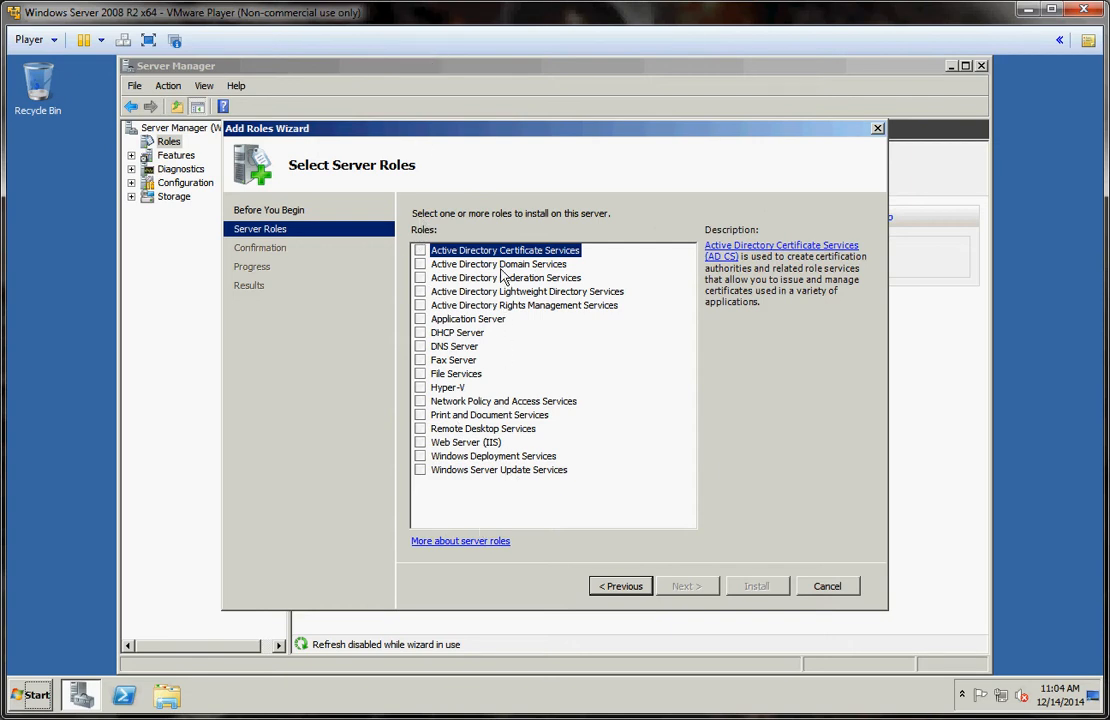
- Install the Active Directory Domain Services role on the server and close the wizard
left_click(470, 264)
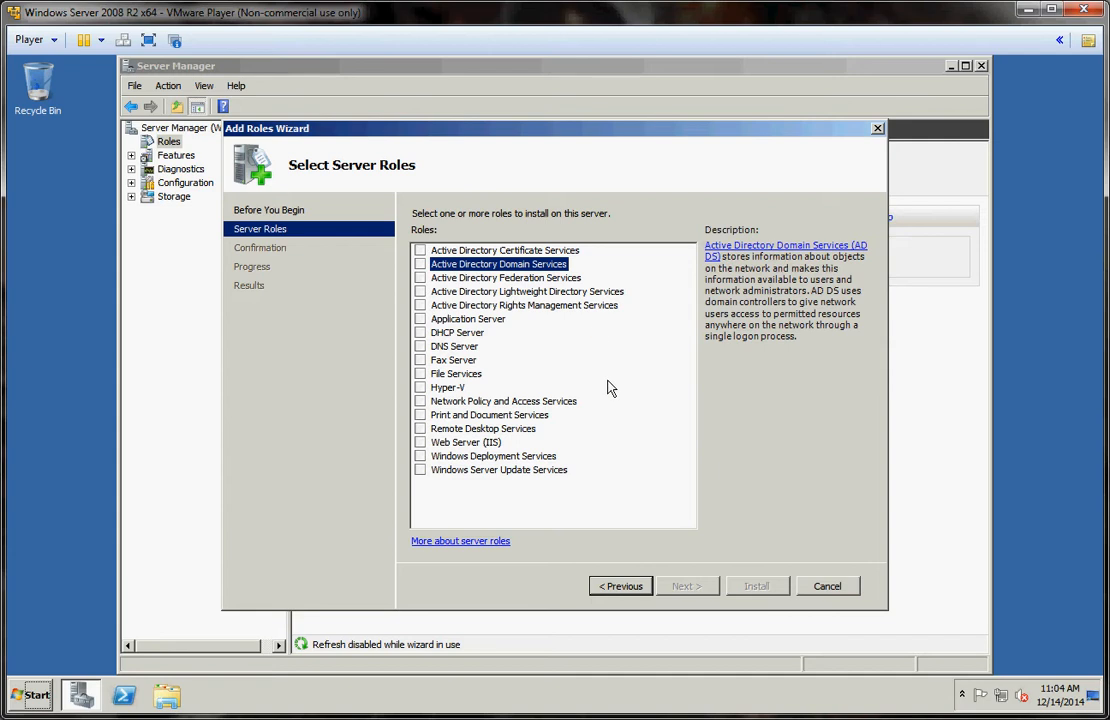
left_click(420, 264)
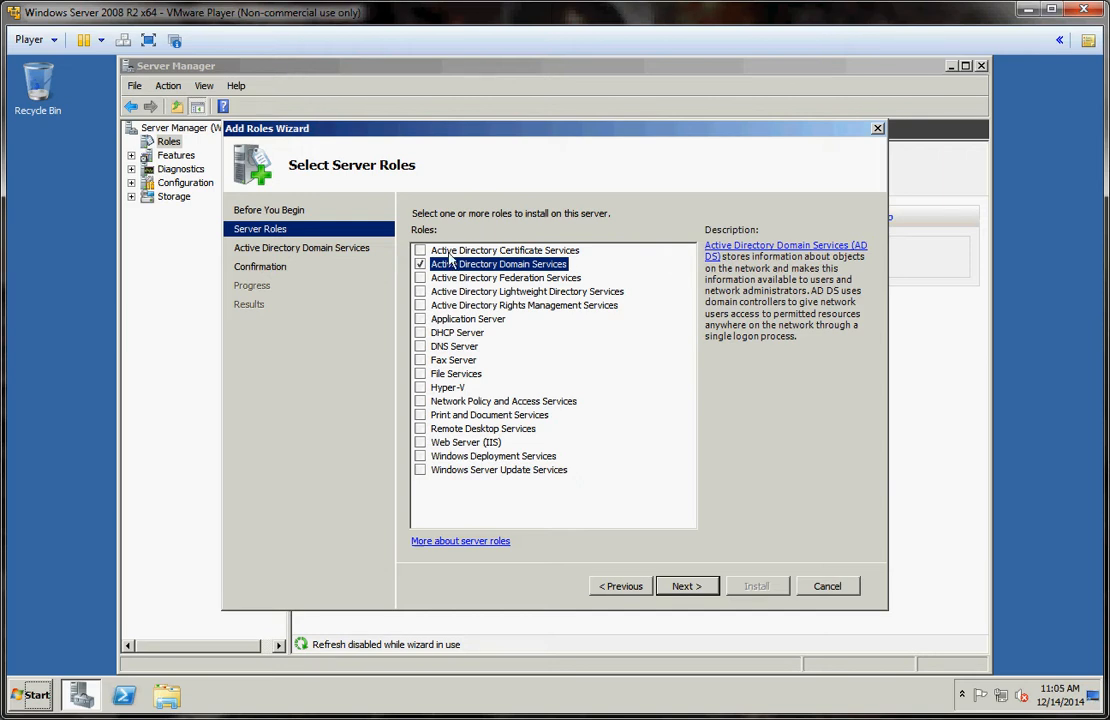
left_click(687, 586)
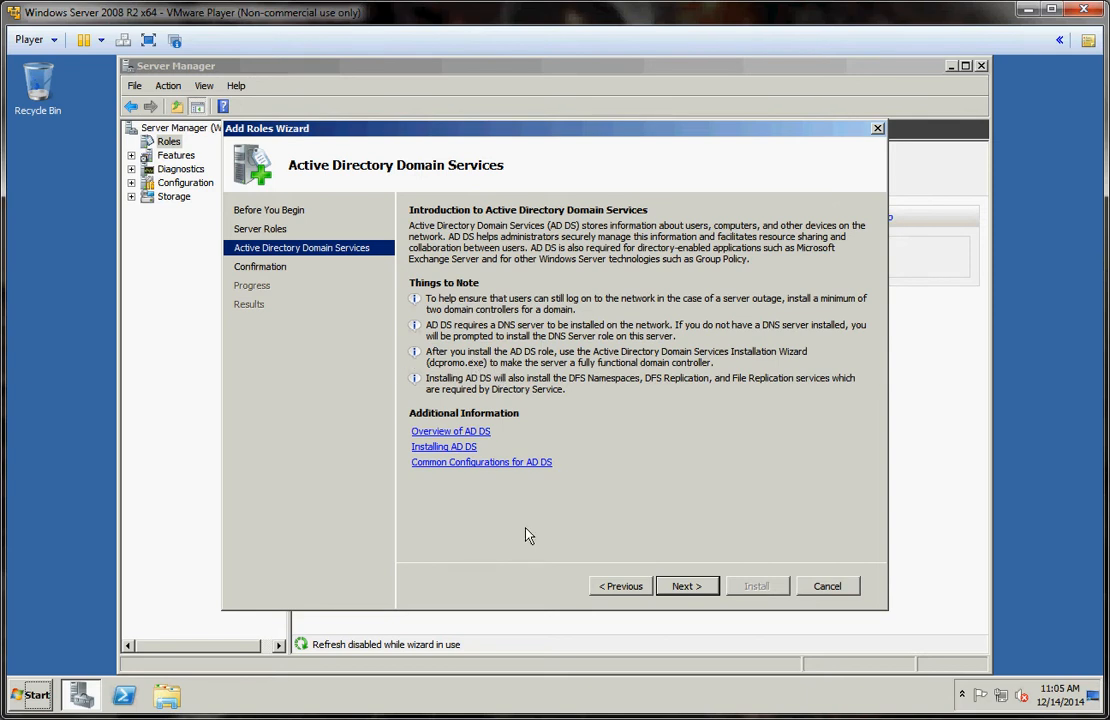
left_click(686, 587)
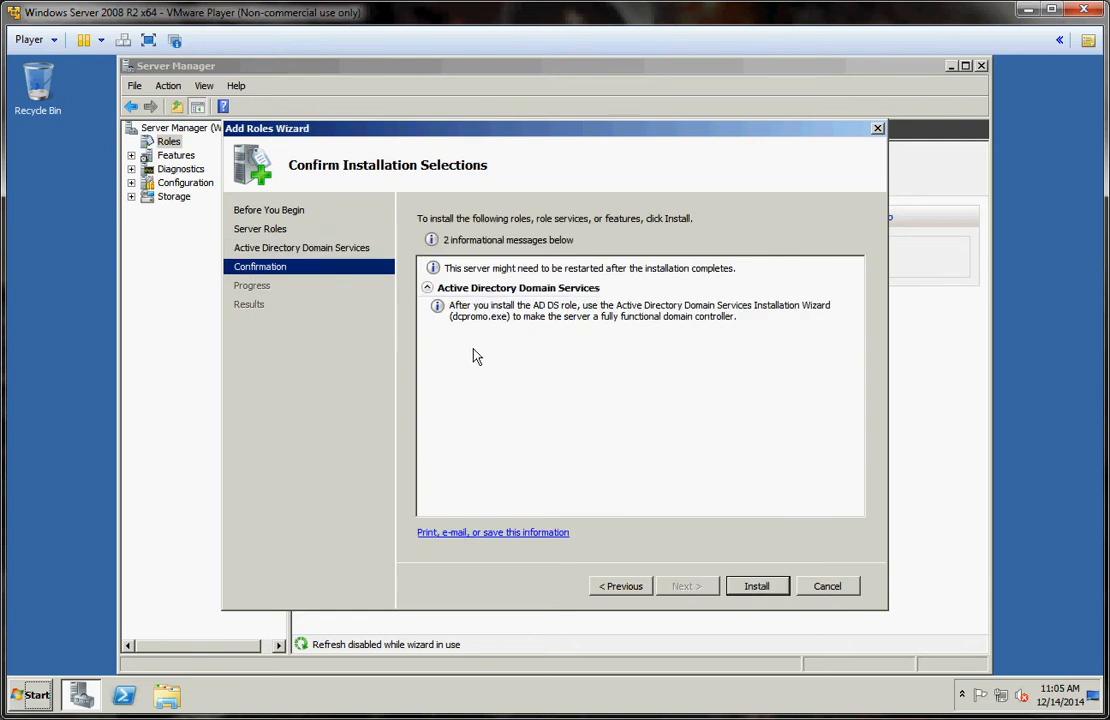
left_click(756, 594)
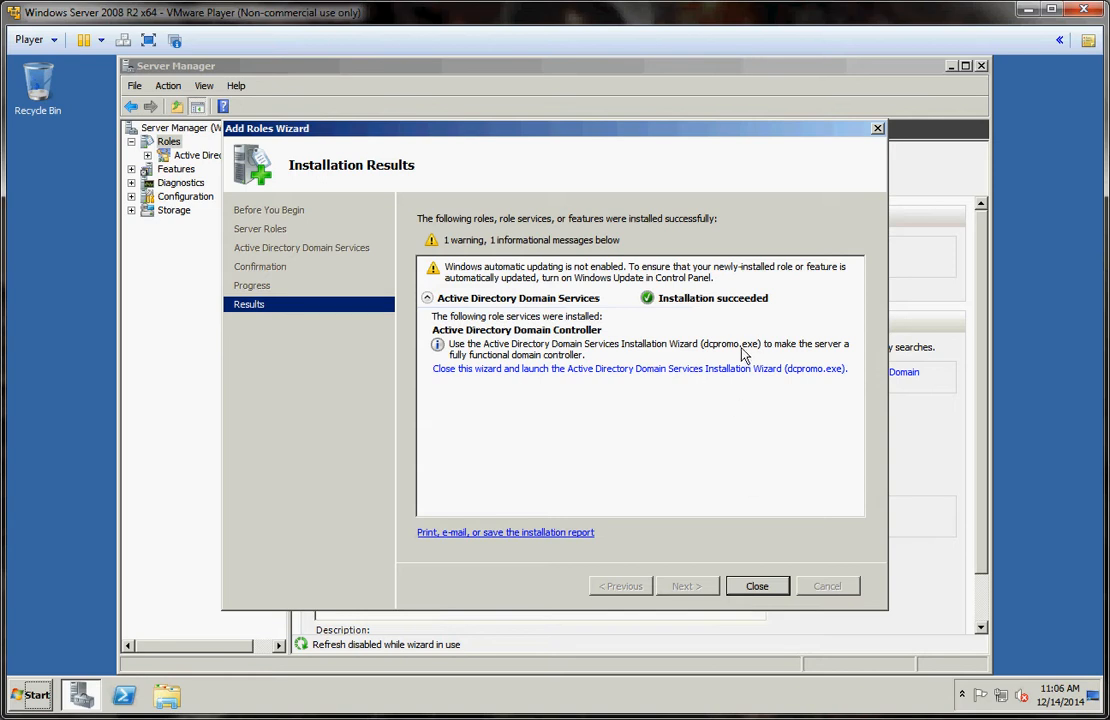
left_click(758, 587)
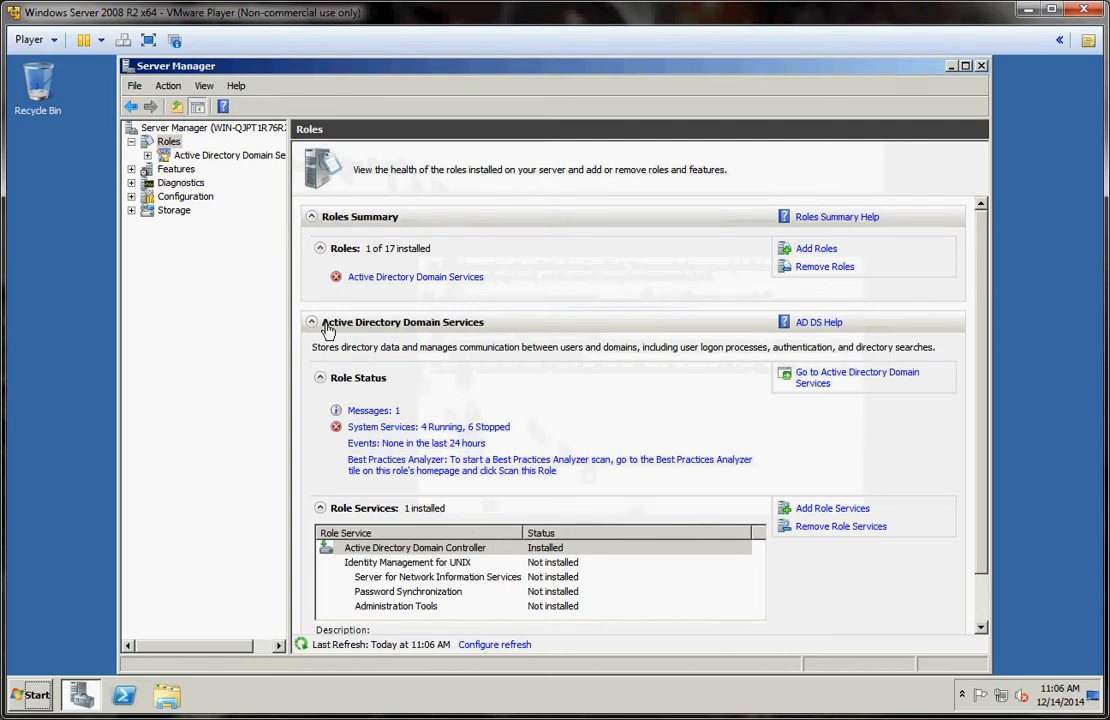
- Review the Active Directory Domain Services role status and role services, open the role's page, and close Server Manager
scroll(750, 418, "down", 1)
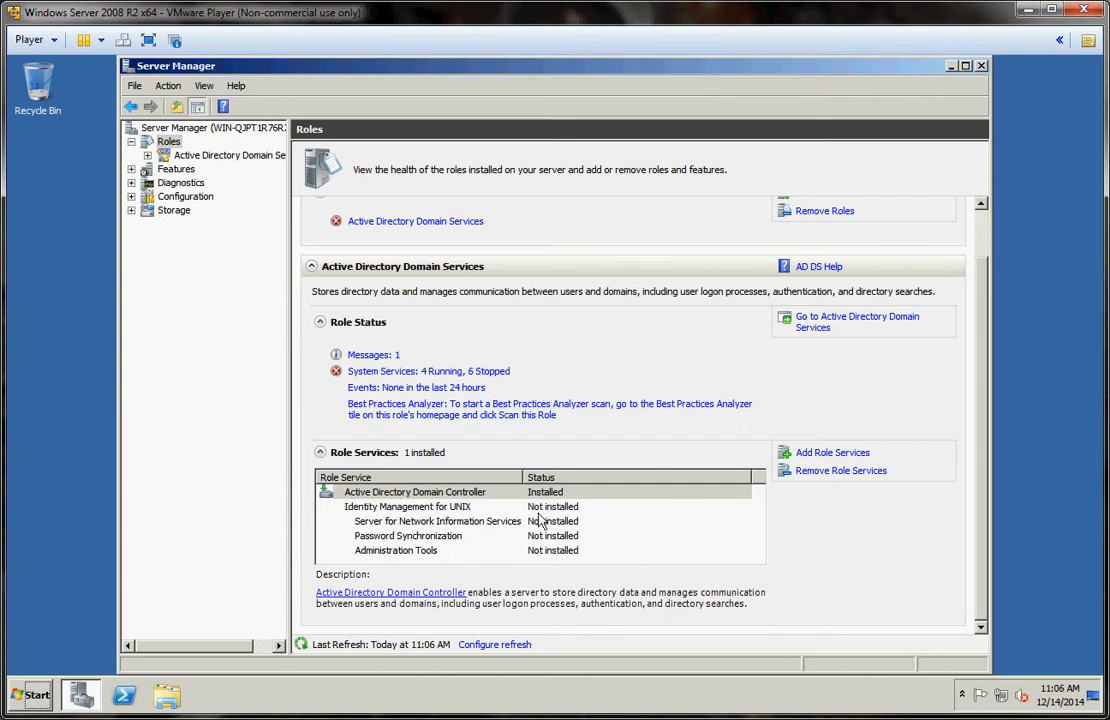
scroll(538, 515, "up", 1)
scroll(450, 502, "down", 1)
scroll(474, 452, "up", 1)
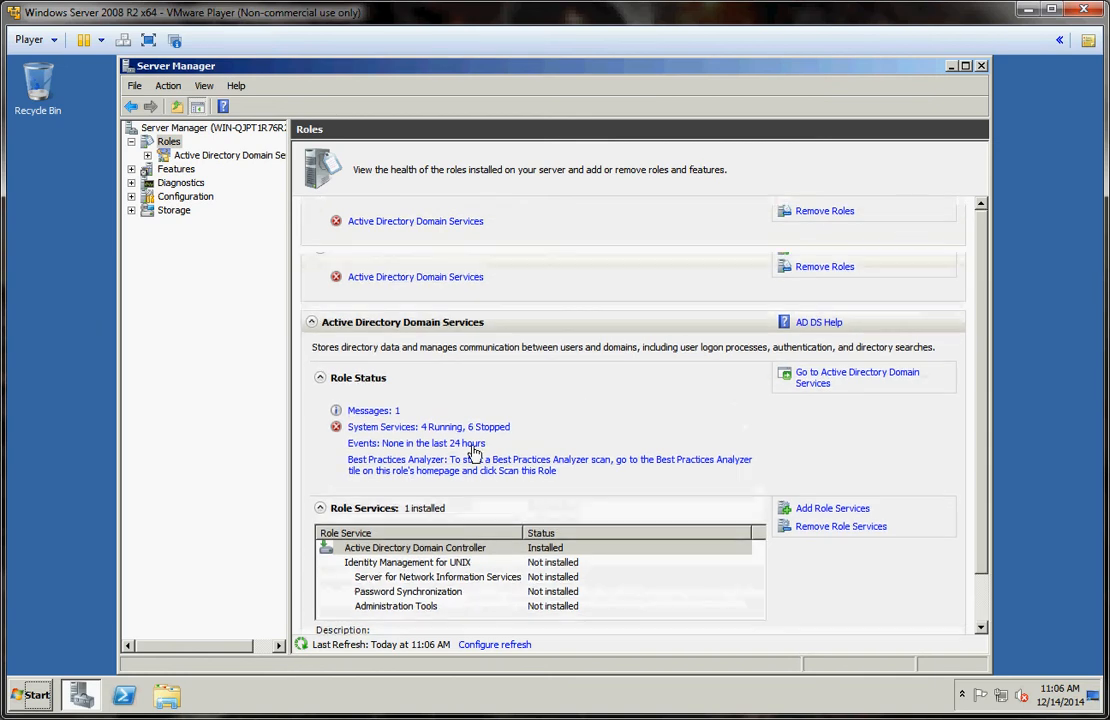
left_click(430, 281)
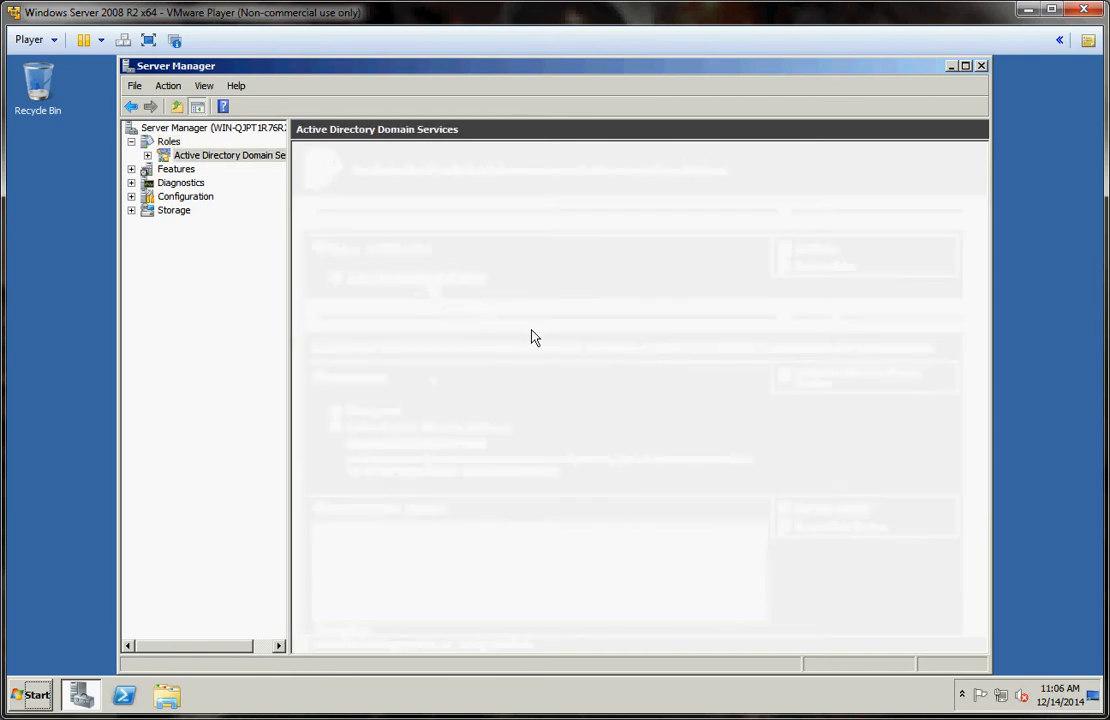
left_click(980, 66)
- Switch to Command Prompt and run dcpromo.exe to launch the Active Directory Domain Services Installation Wizard
left_click(37, 695)
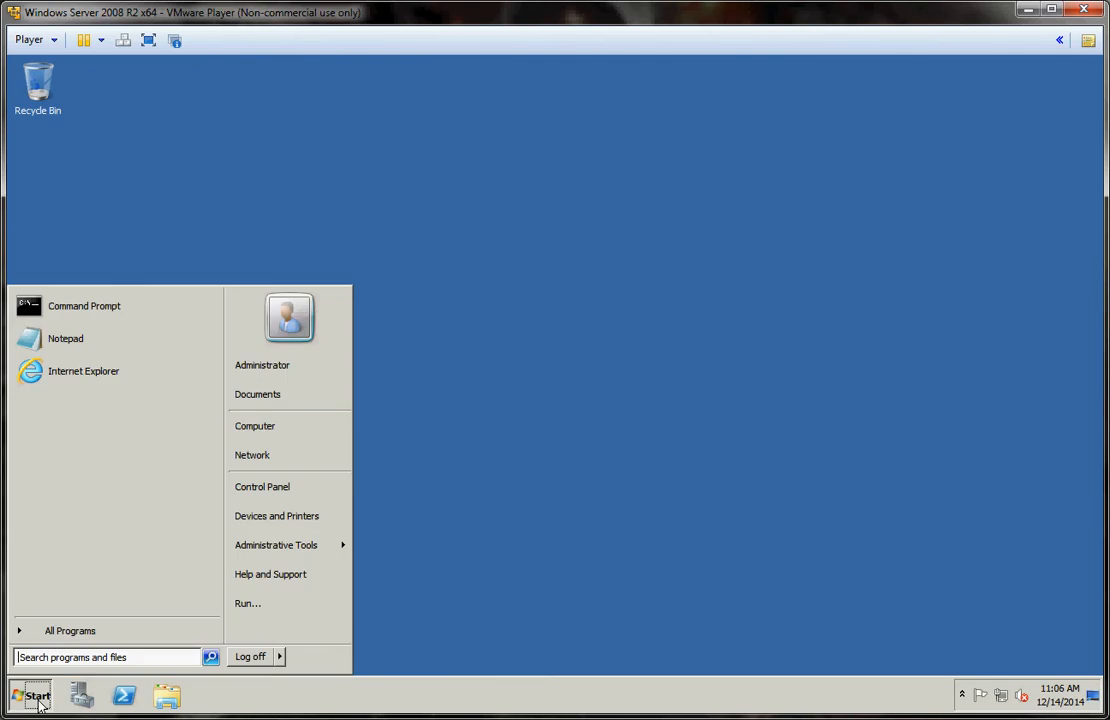
left_click(90, 308)
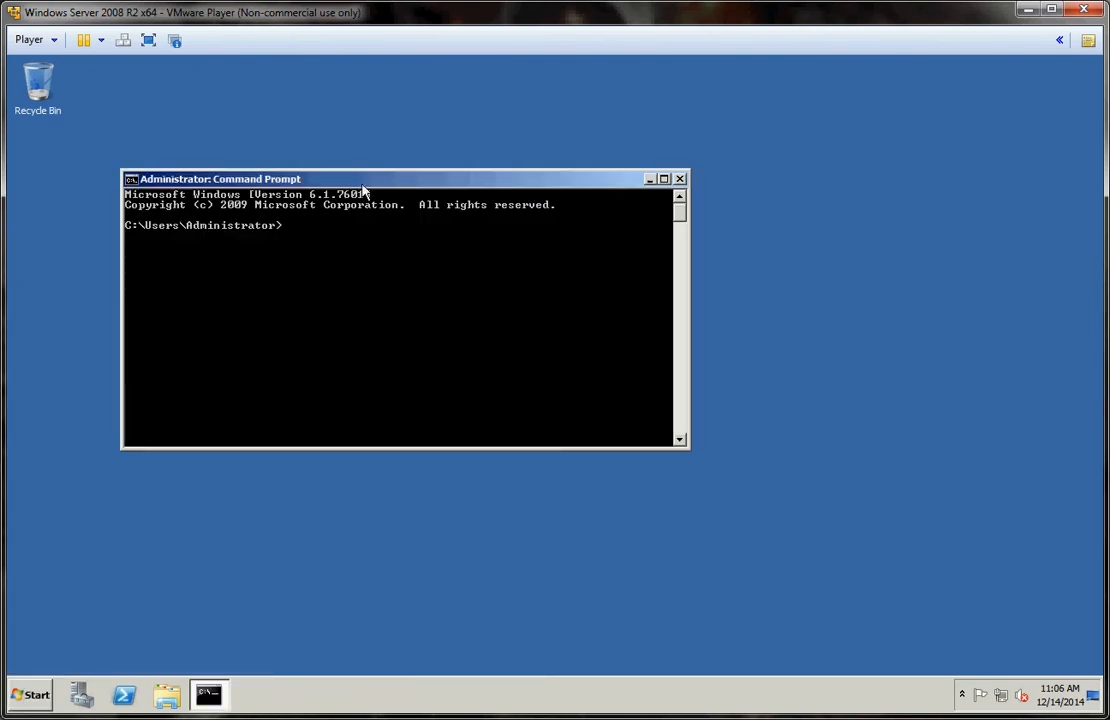
left_click_drag(362, 182, 548, 296)
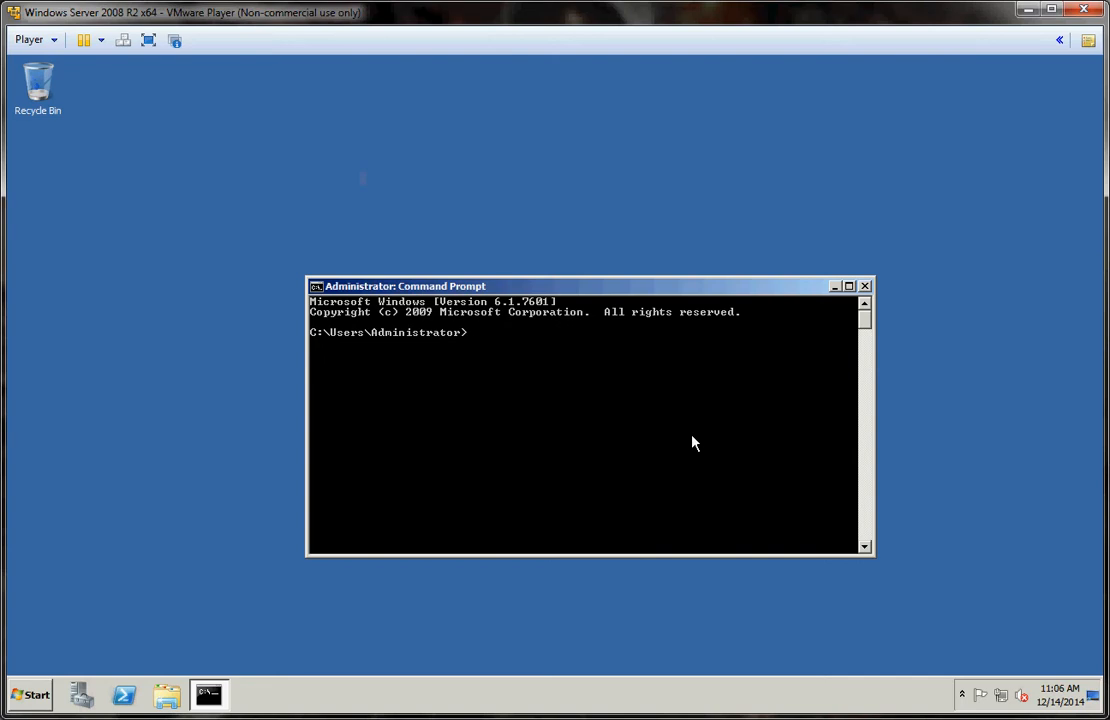
type("dcpromo.exe")
key("Return")
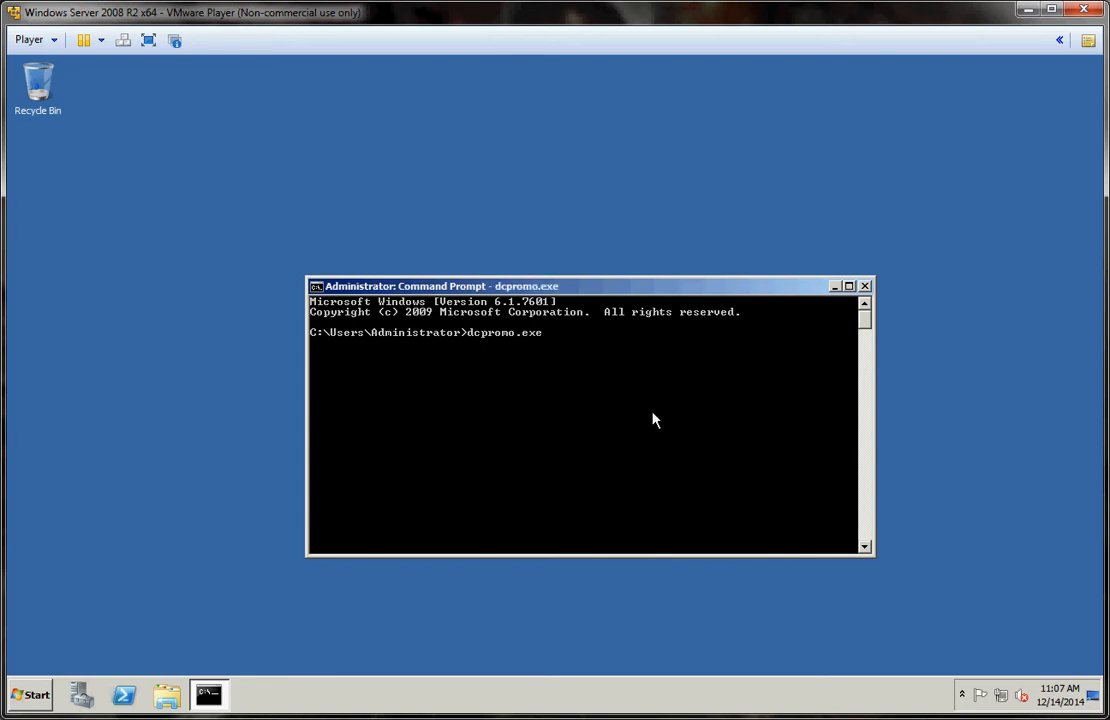
left_click_drag(445, 287, 152, 67)
left_click(604, 398)
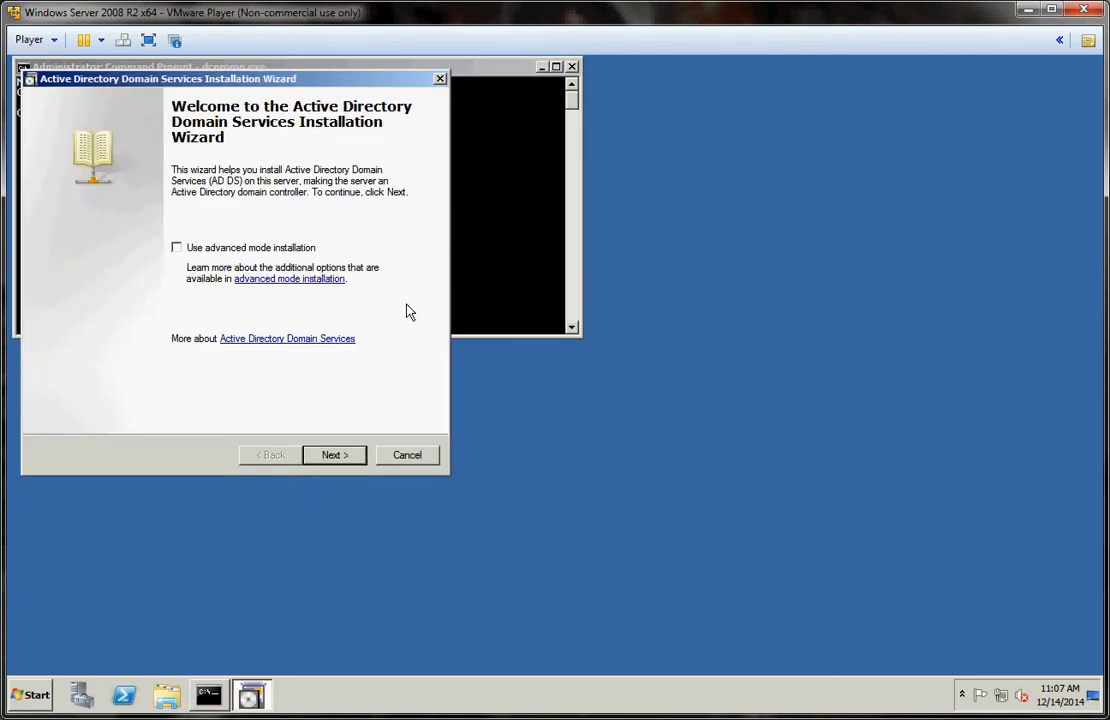
- Leave advanced mode installation off and continue through the Welcome and Operating System Compatibility pages, reading the security note
left_click_drag(185, 84, 545, 191)
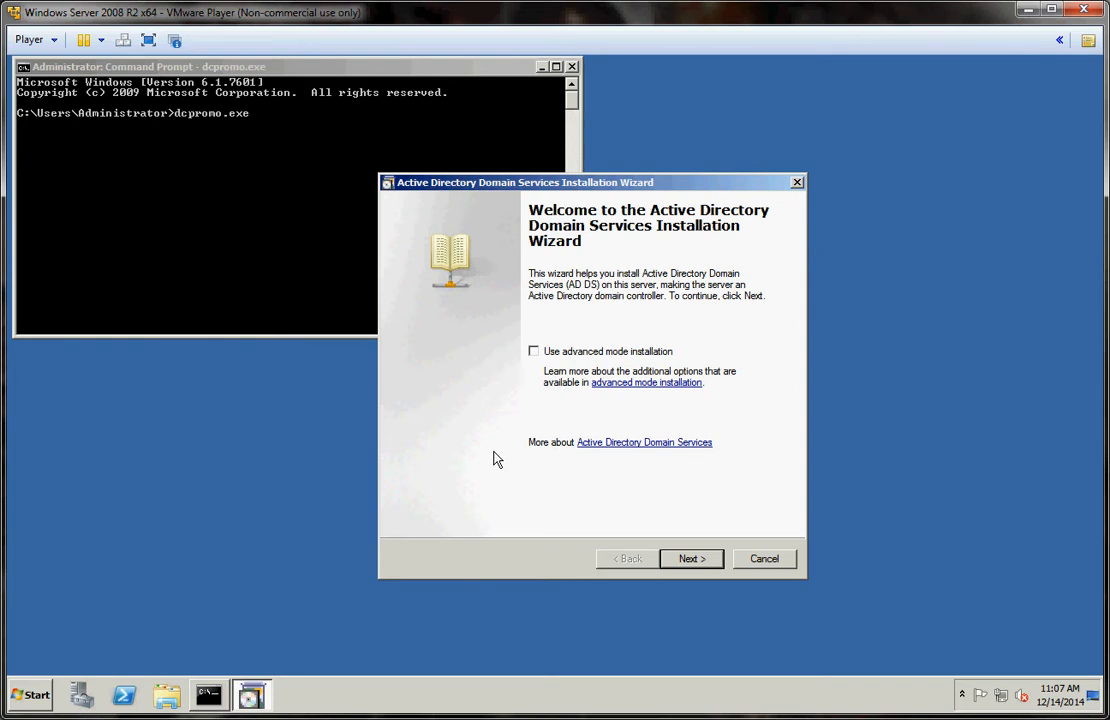
left_click(691, 560)
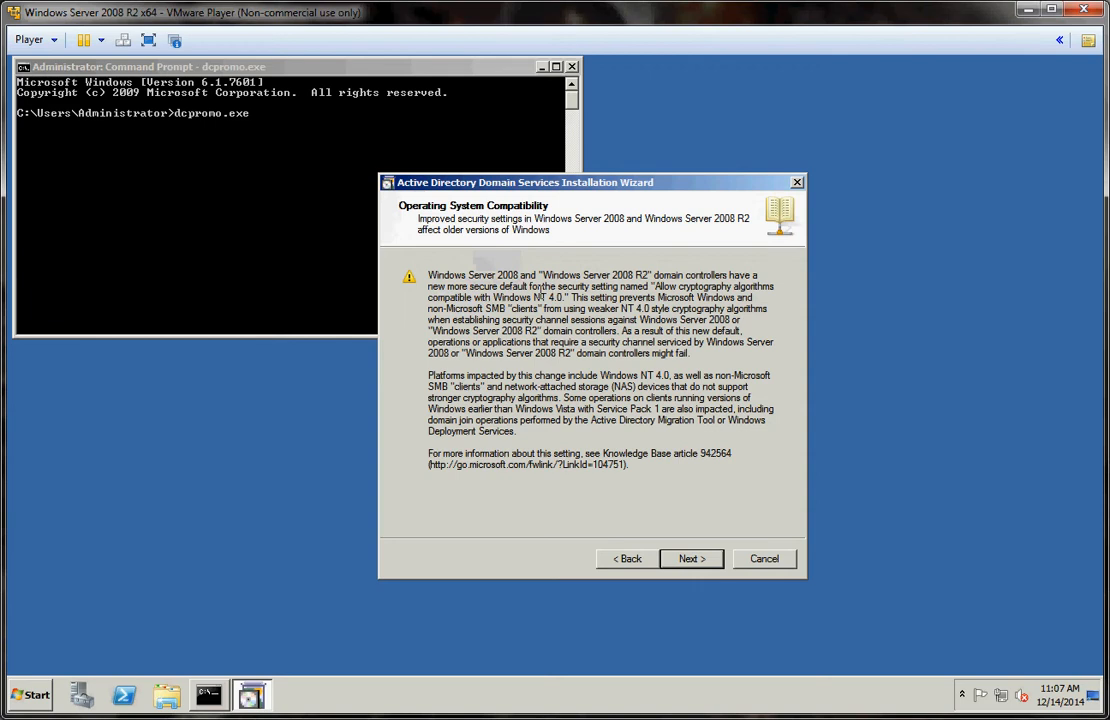
left_click_drag(448, 276, 636, 331)
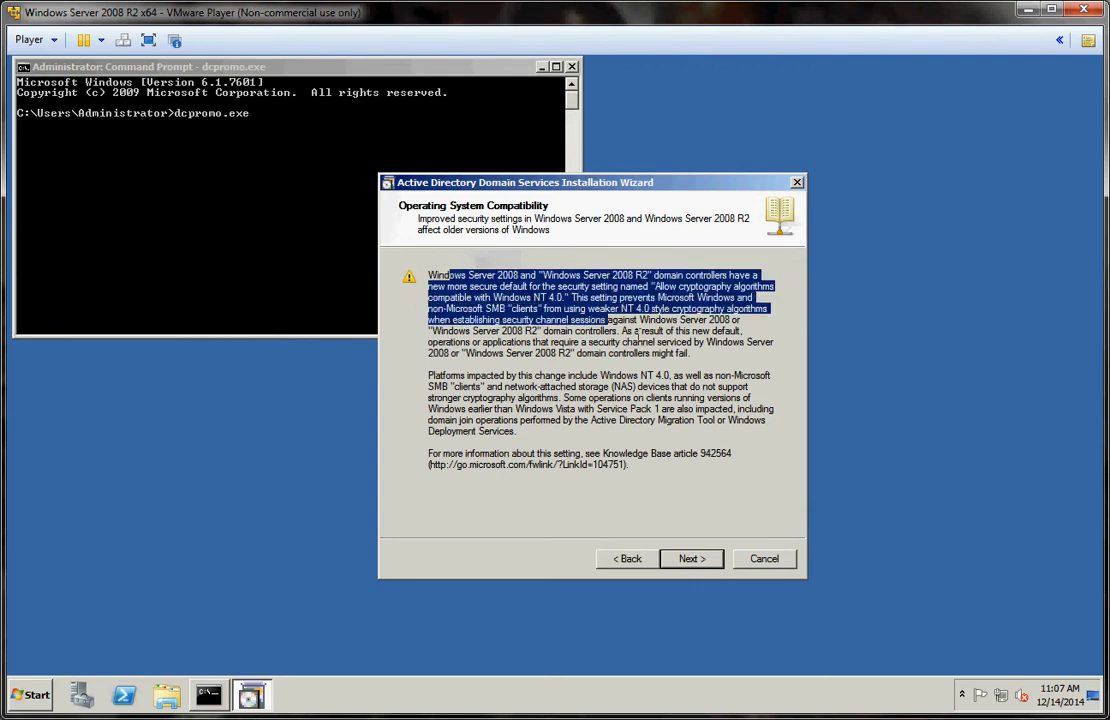
left_click(636, 331)
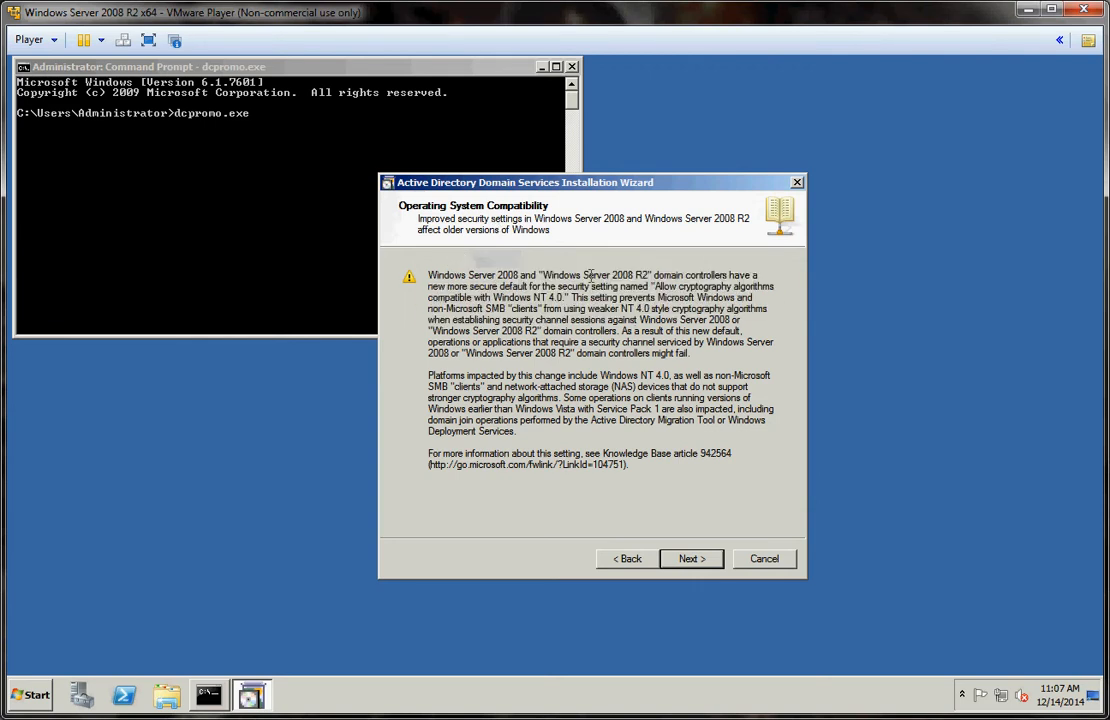
left_click_drag(586, 275, 650, 276)
left_click(619, 287)
left_click_drag(500, 286, 620, 287)
left_click(606, 297)
left_click(697, 561)
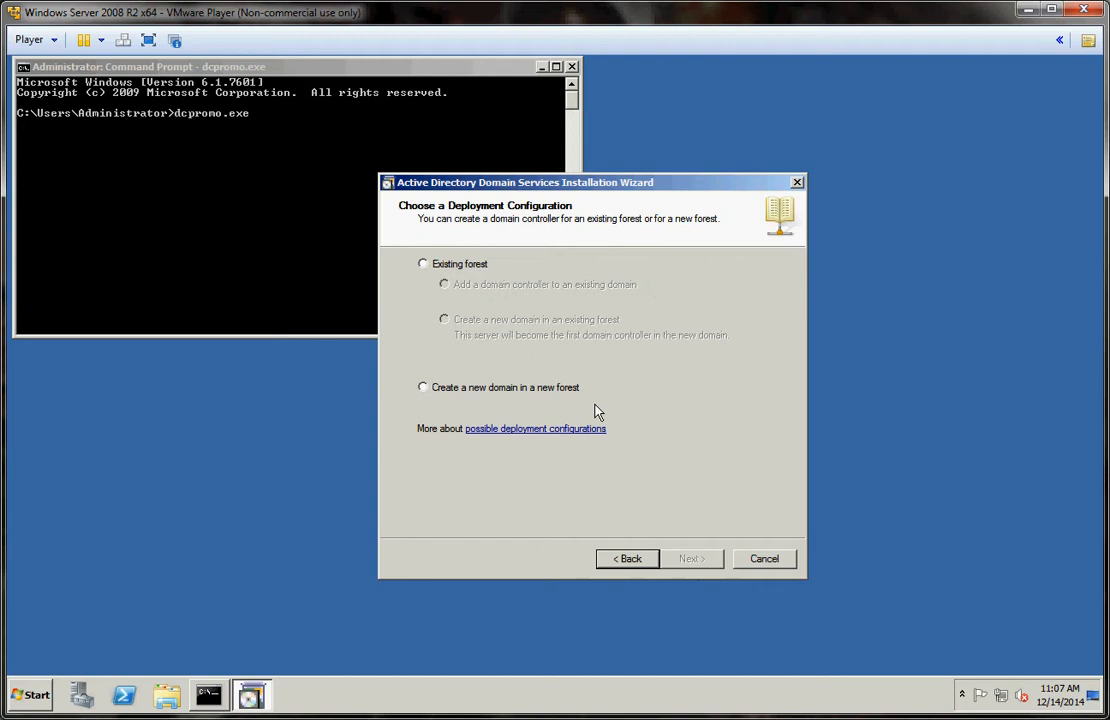
- Choose to create a new domain in a new forest as the deployment configuration and continue
left_click(480, 268)
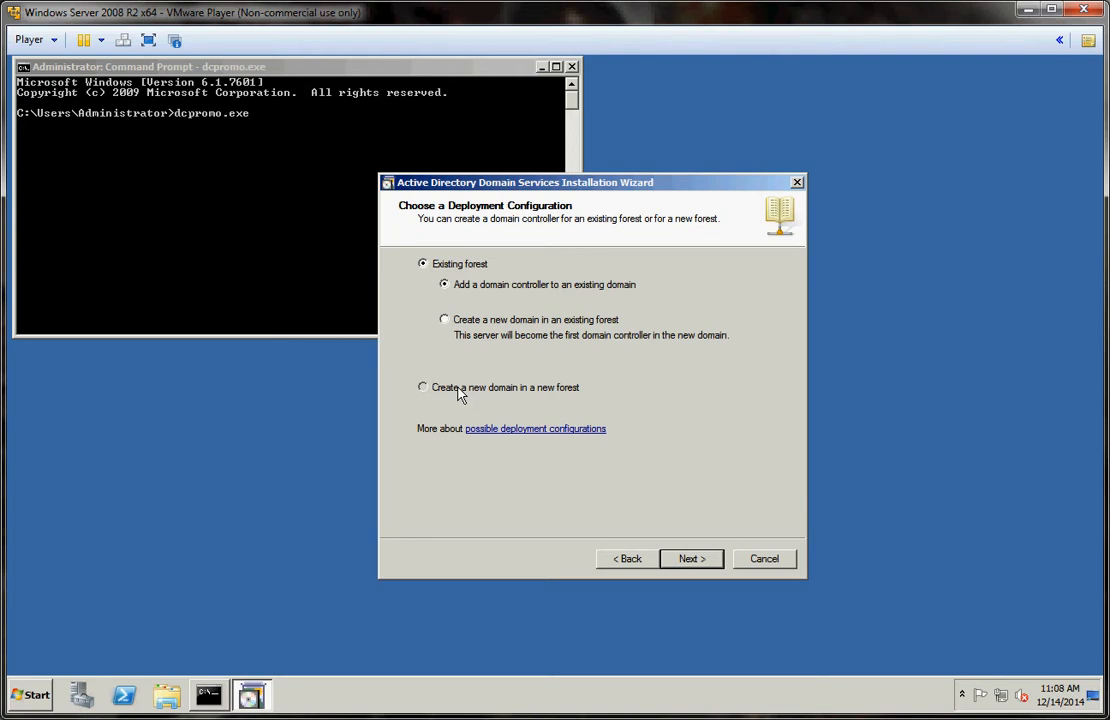
left_click(424, 390)
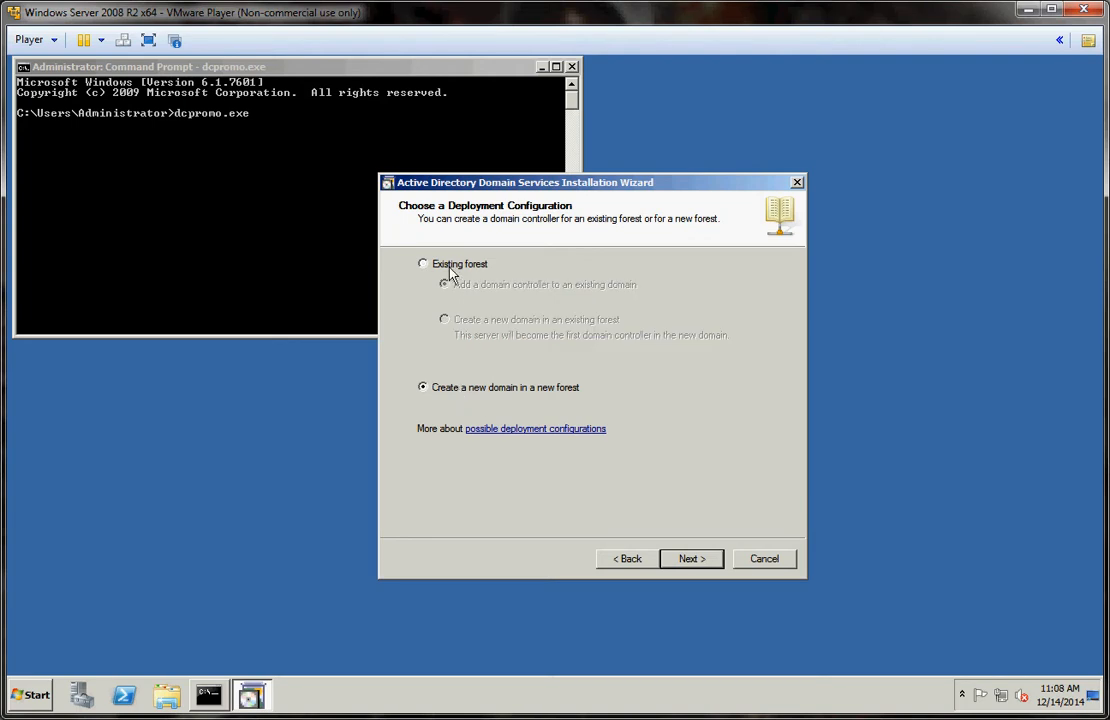
left_click(692, 566)
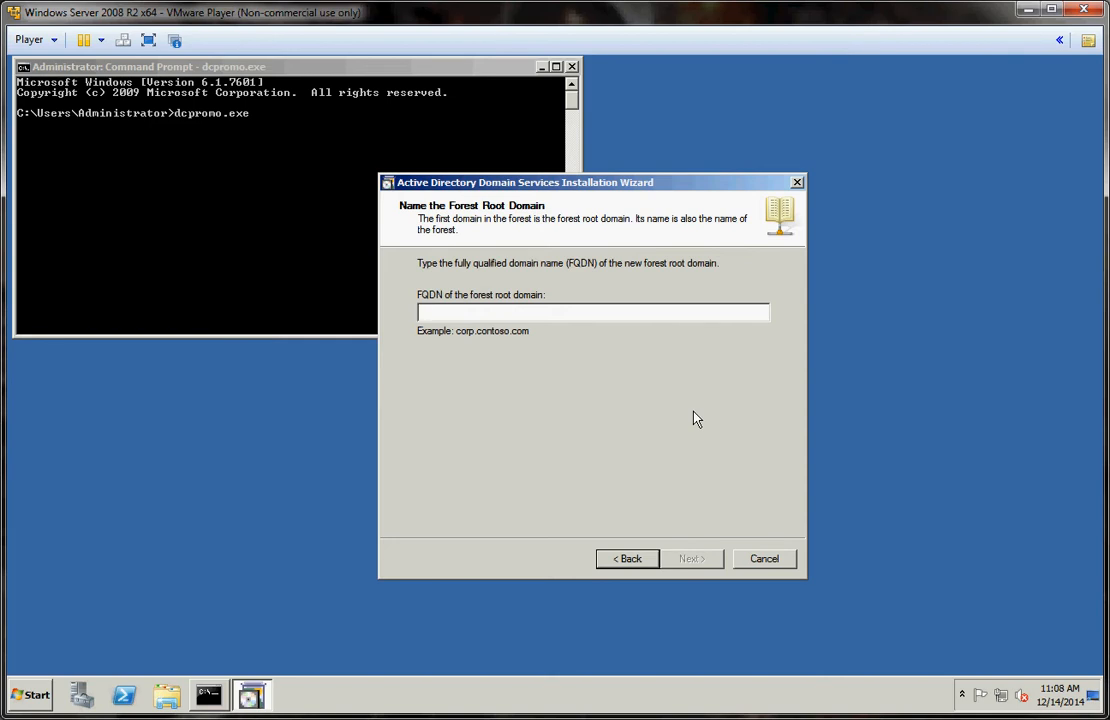
- Name the forest root domain SBTGTEST.COM and continue to the forest functional level page
type("SBG")
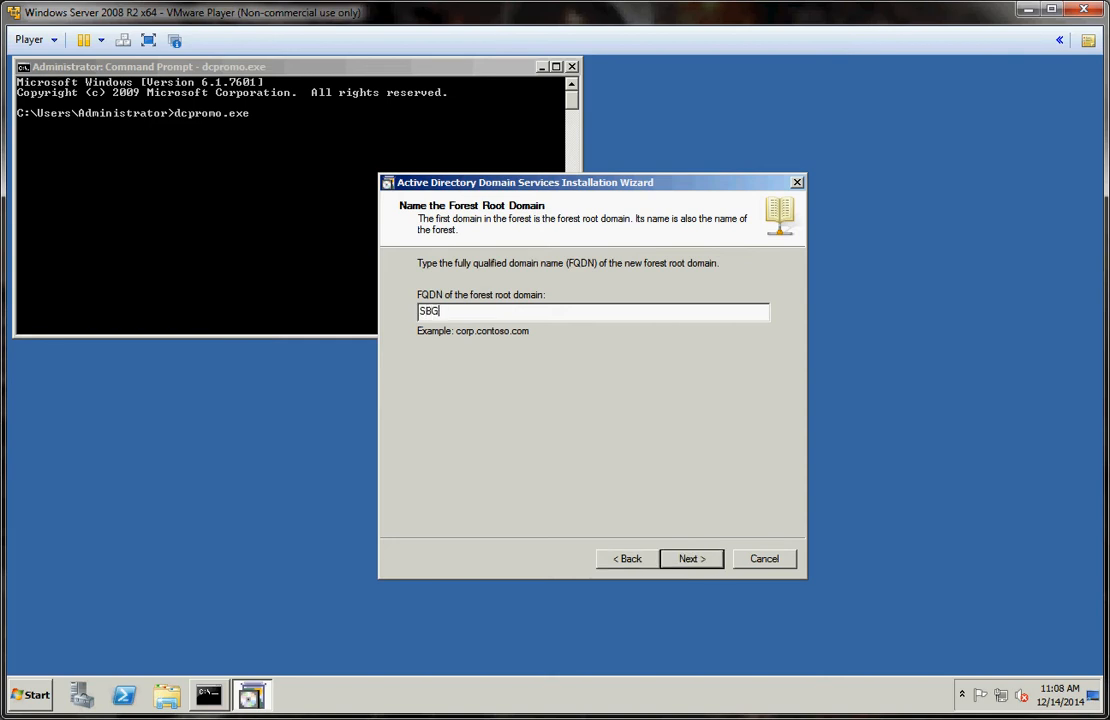
key("BackSpace")
type("TGTEST.COM")
left_click(688, 561)
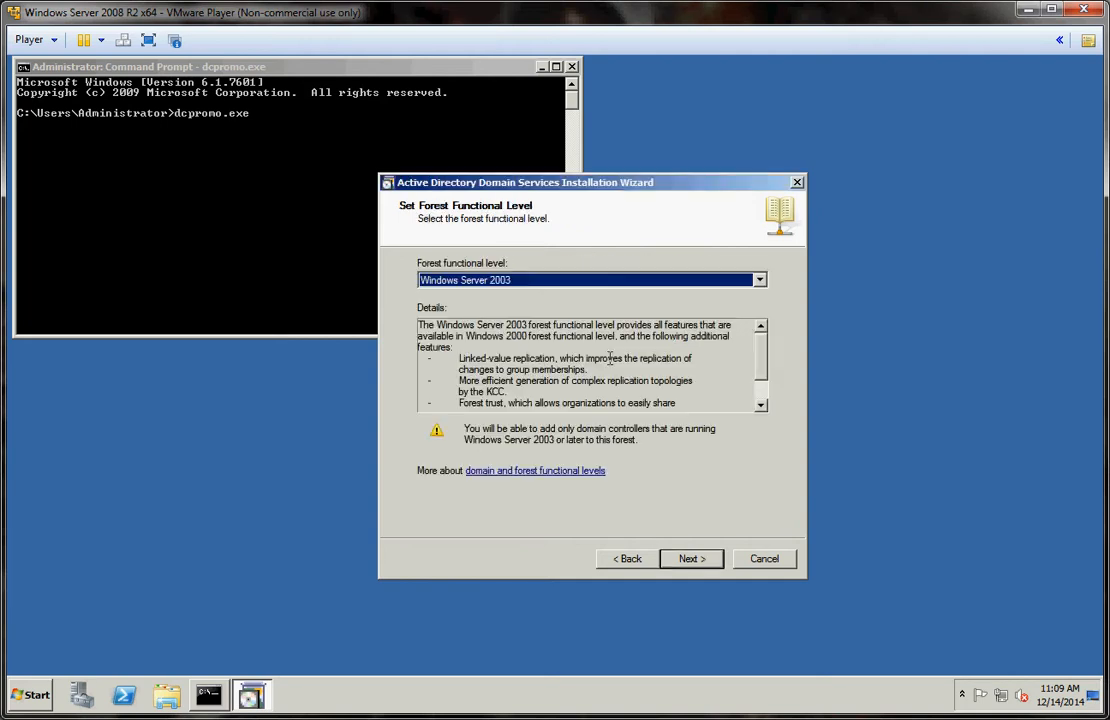
- Set the forest functional level to Windows Server 2008 R2
left_click(489, 284)
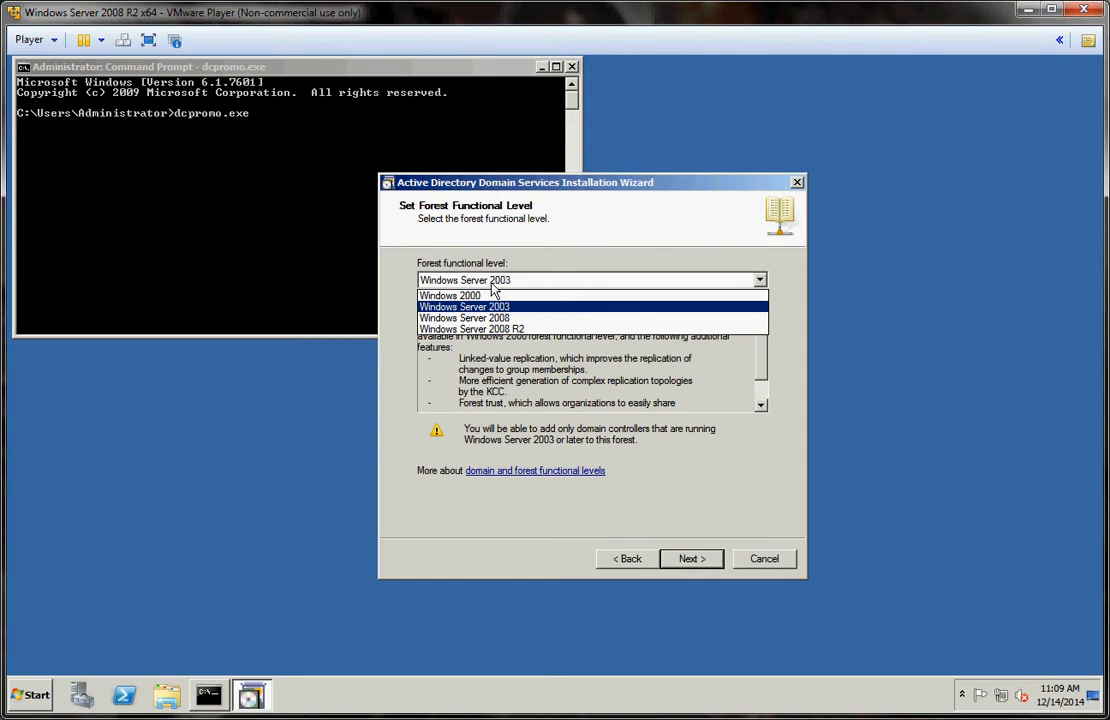
left_click(492, 288)
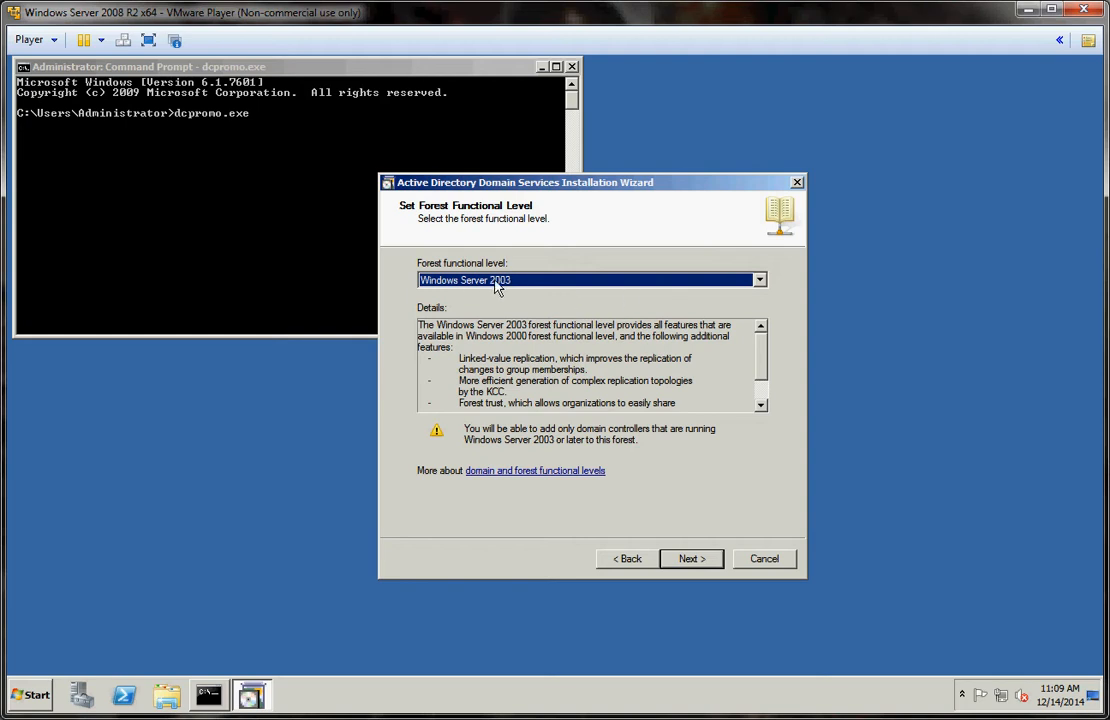
left_click(596, 288)
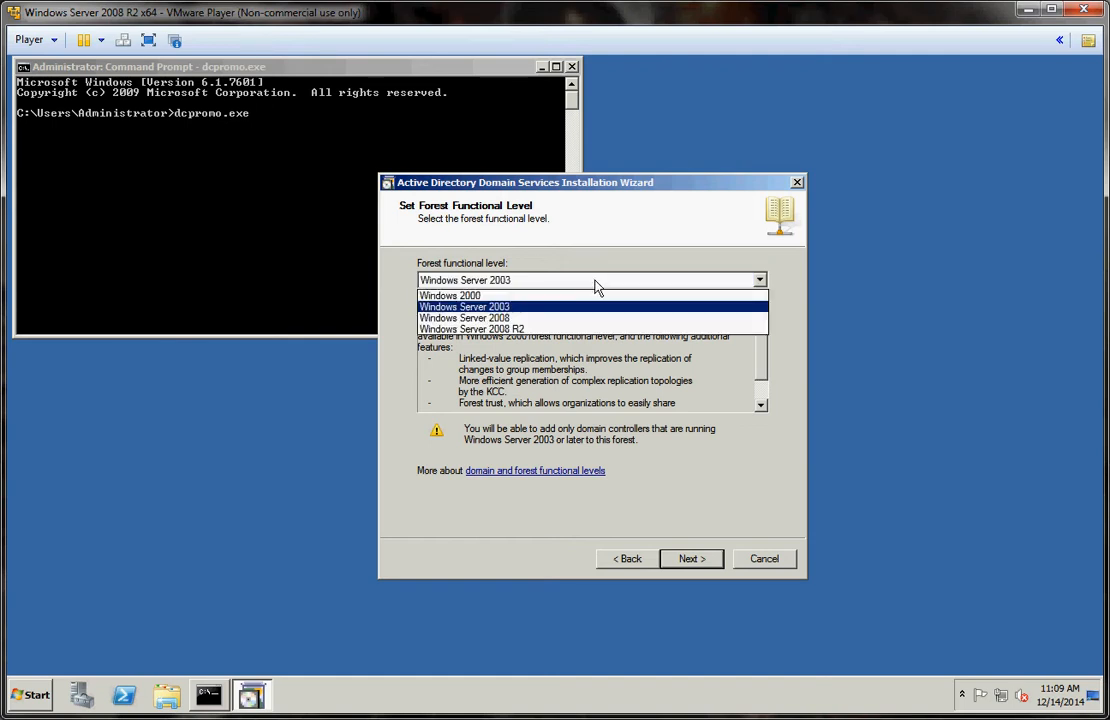
left_click(519, 329)
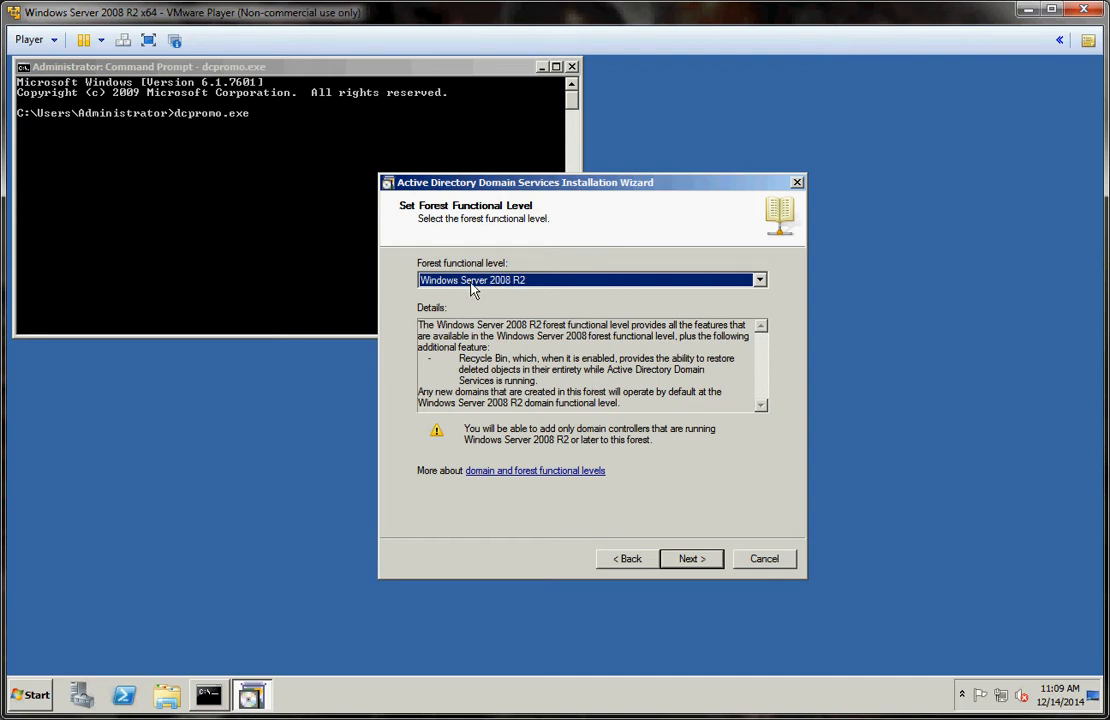
left_click(531, 287)
left_click(533, 287)
left_click(470, 280)
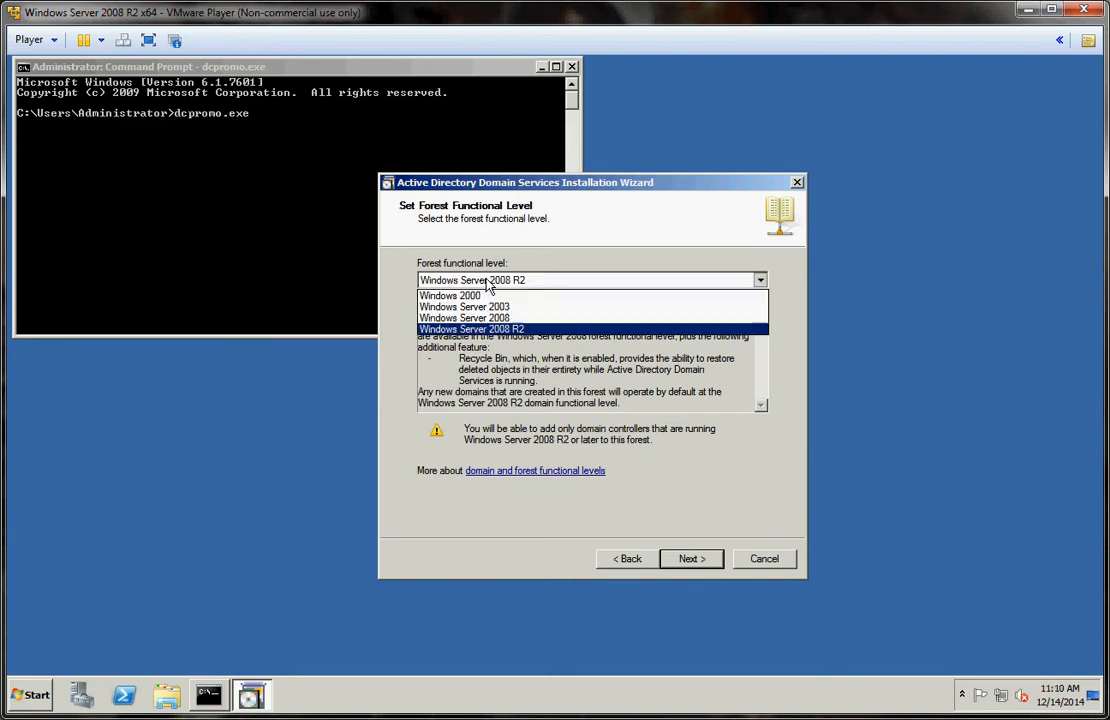
left_click(562, 276)
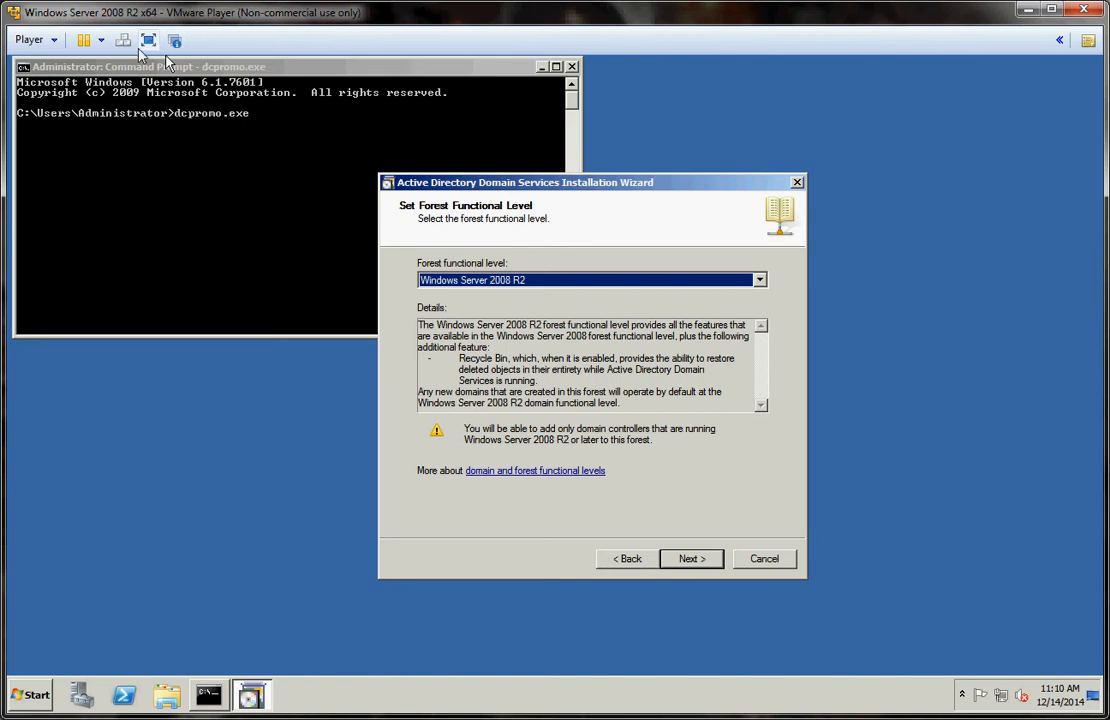
- Confirm the forest functional level, close the command prompt, and continue with DNS server kept as an additional domain controller option
left_click(692, 560)
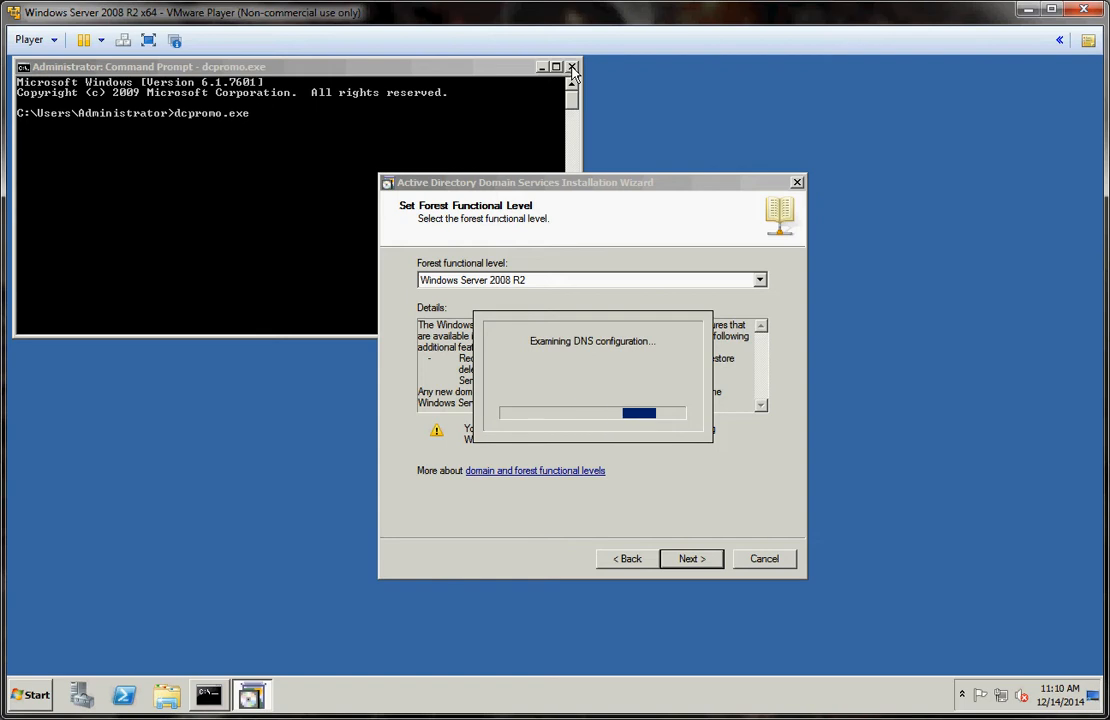
left_click(572, 68)
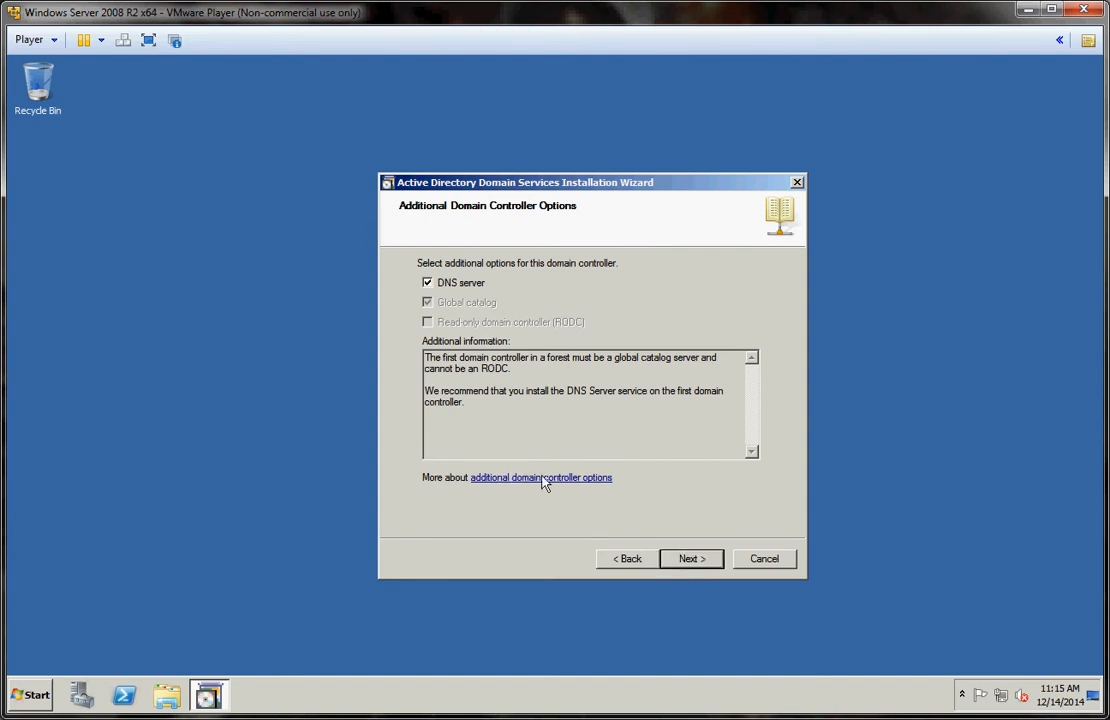
left_click(692, 566)
left_click(692, 564)
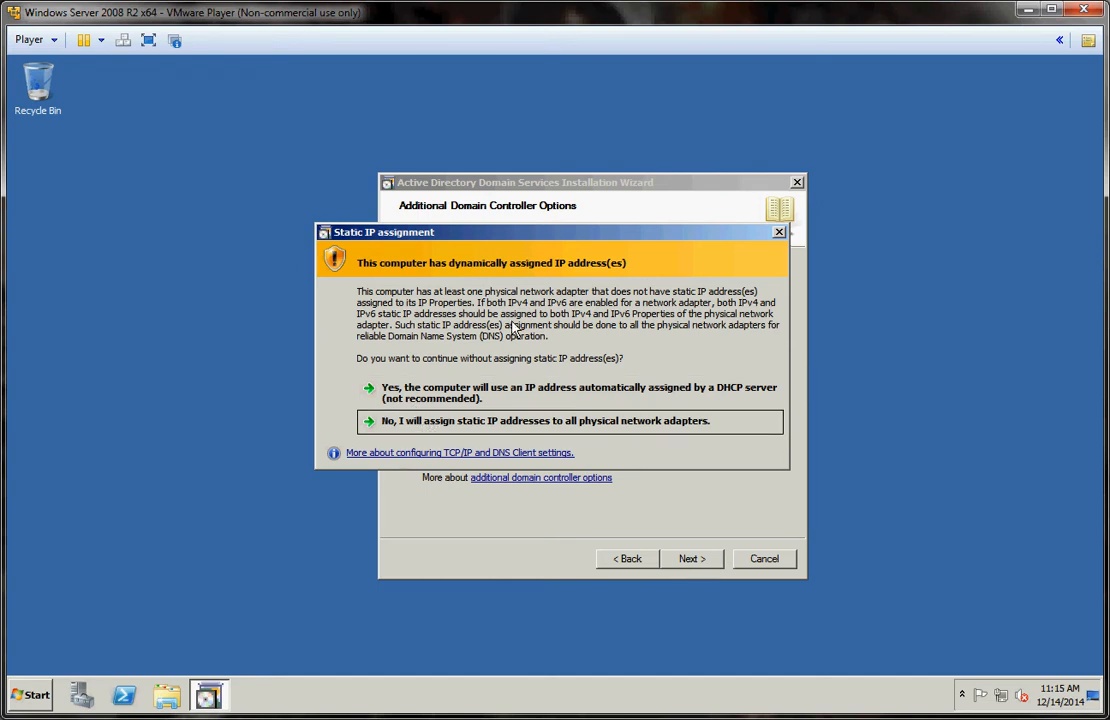
- Answer the dynamic IP address warning by choosing to assign static IP addresses to all physical network adapters
left_click(30, 695)
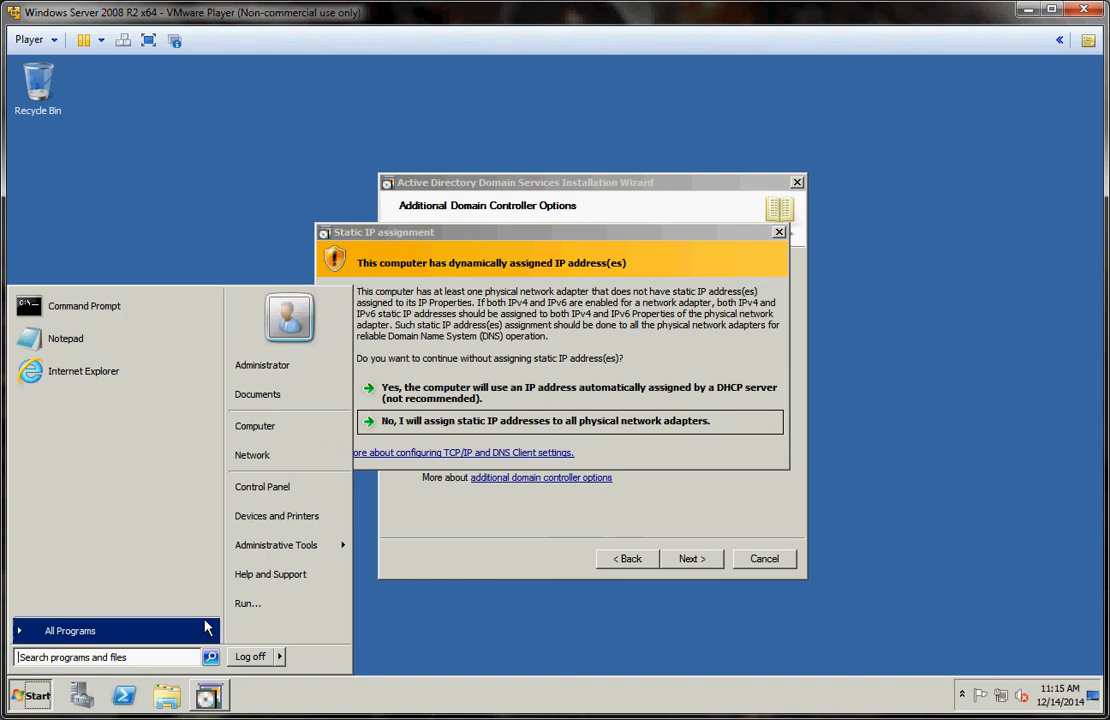
left_click(506, 345)
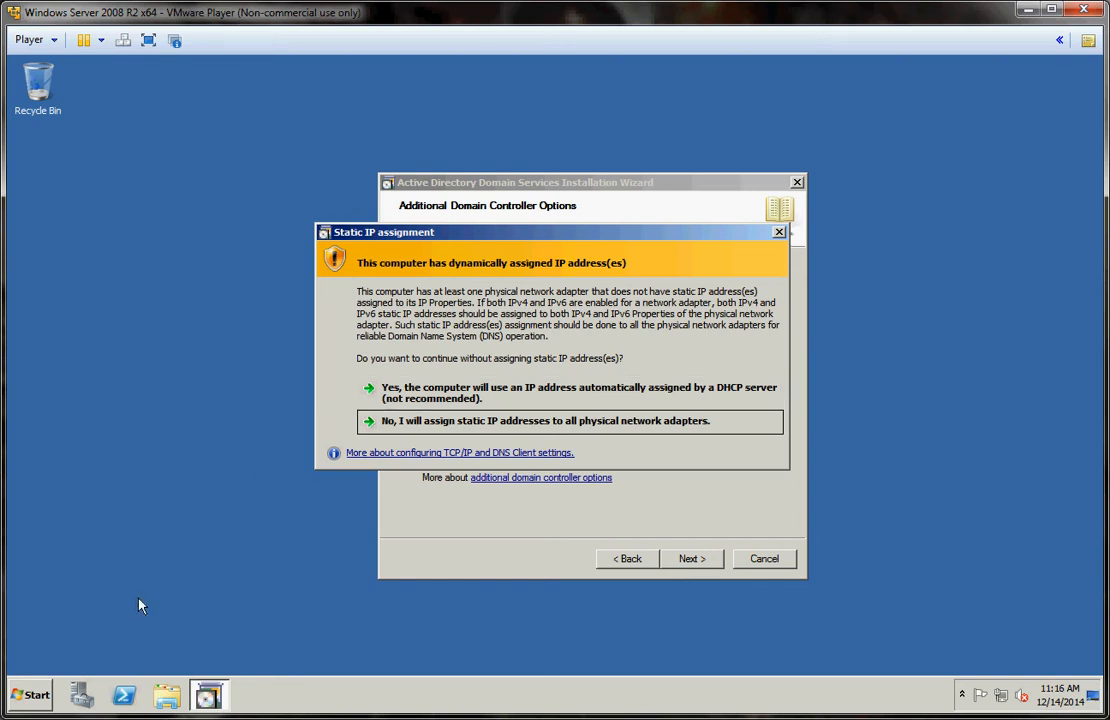
left_click(30, 695)
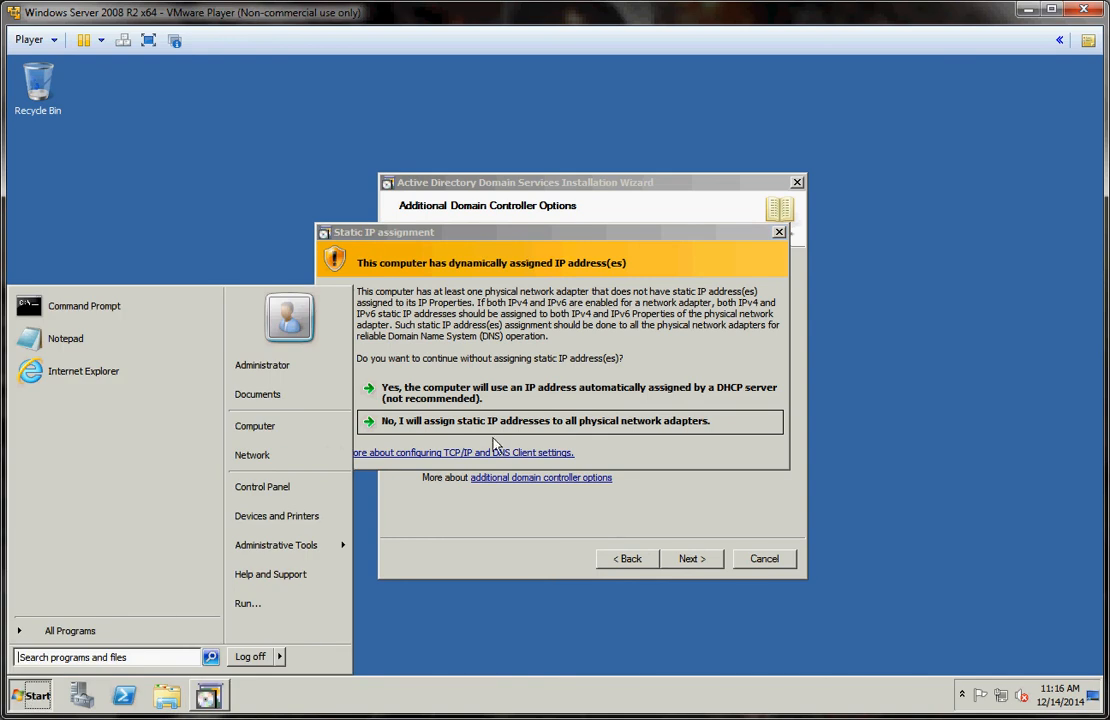
left_click(429, 365)
left_click(496, 421)
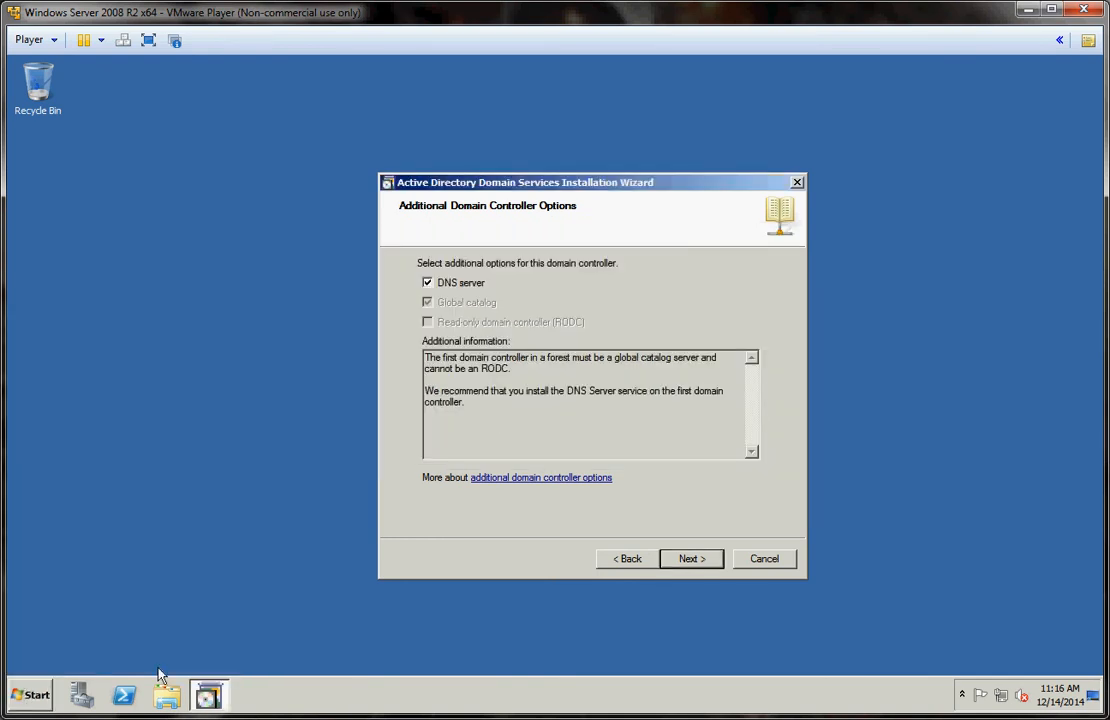
- Open the Internet Protocol Version 4 (TCP/IPv4) properties of the Local Area Connection from the network adapter settings
left_click(38, 697)
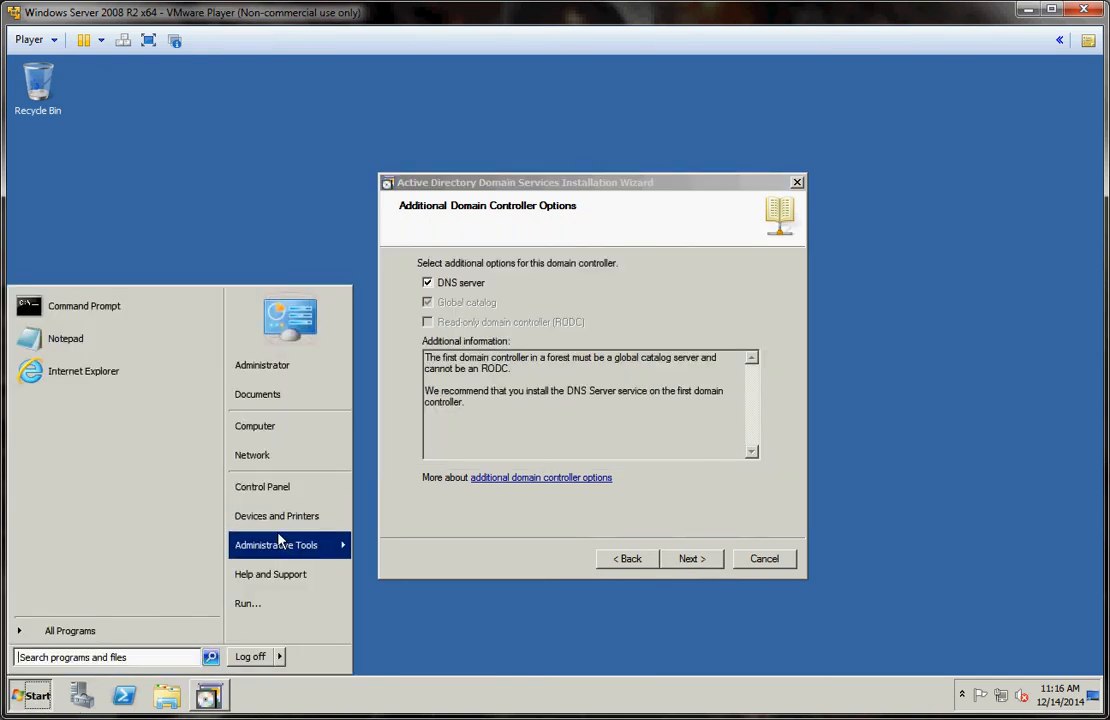
left_click(268, 488)
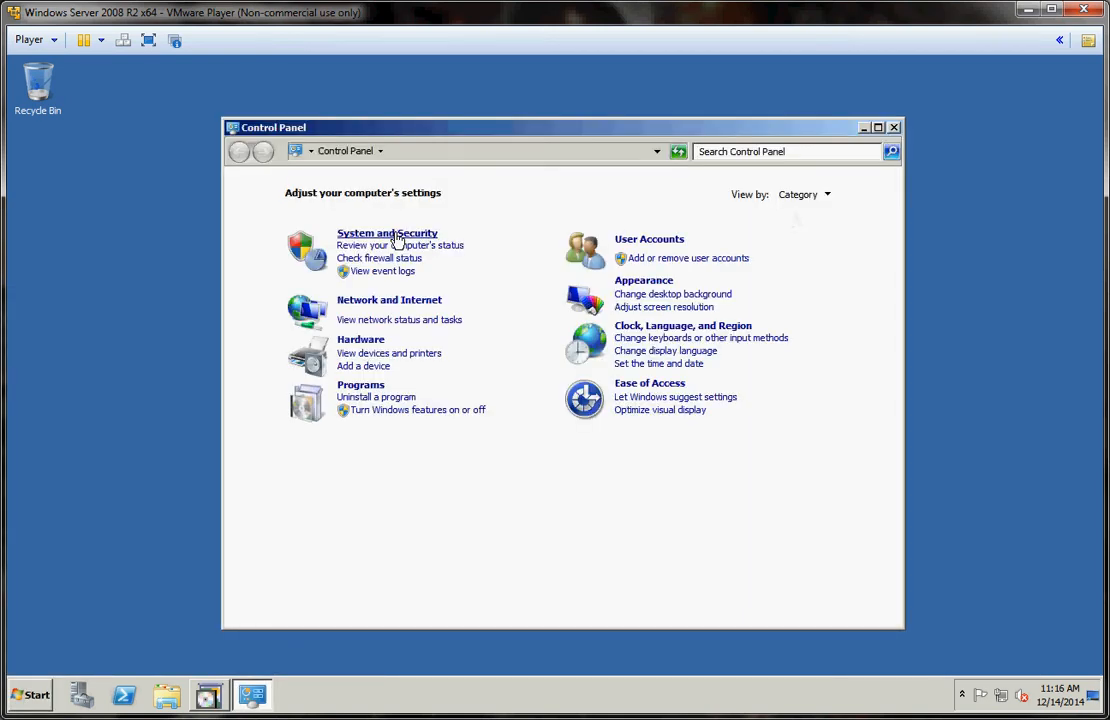
left_click(384, 294)
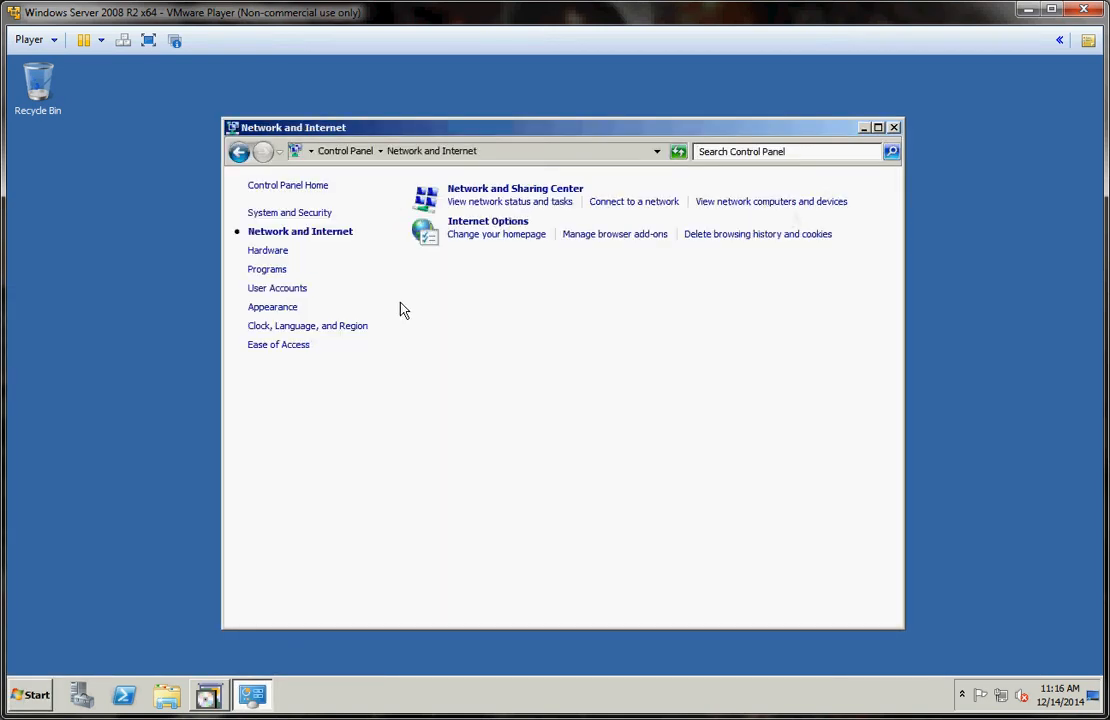
left_click(476, 194)
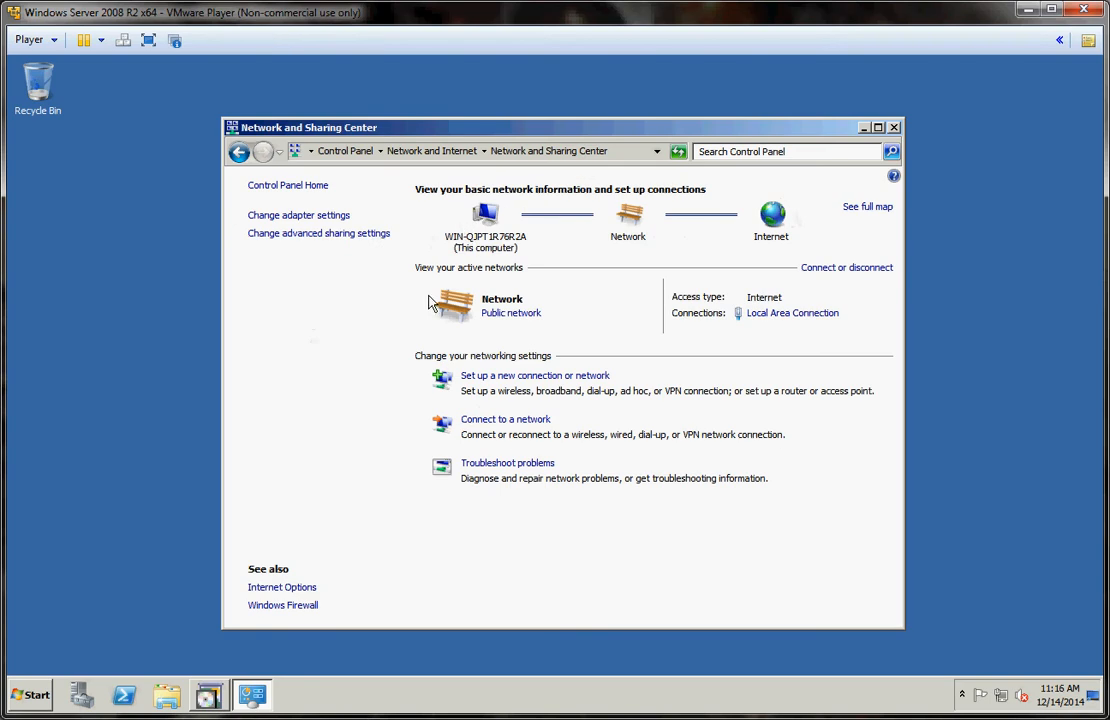
left_click(312, 219)
right_click(300, 229)
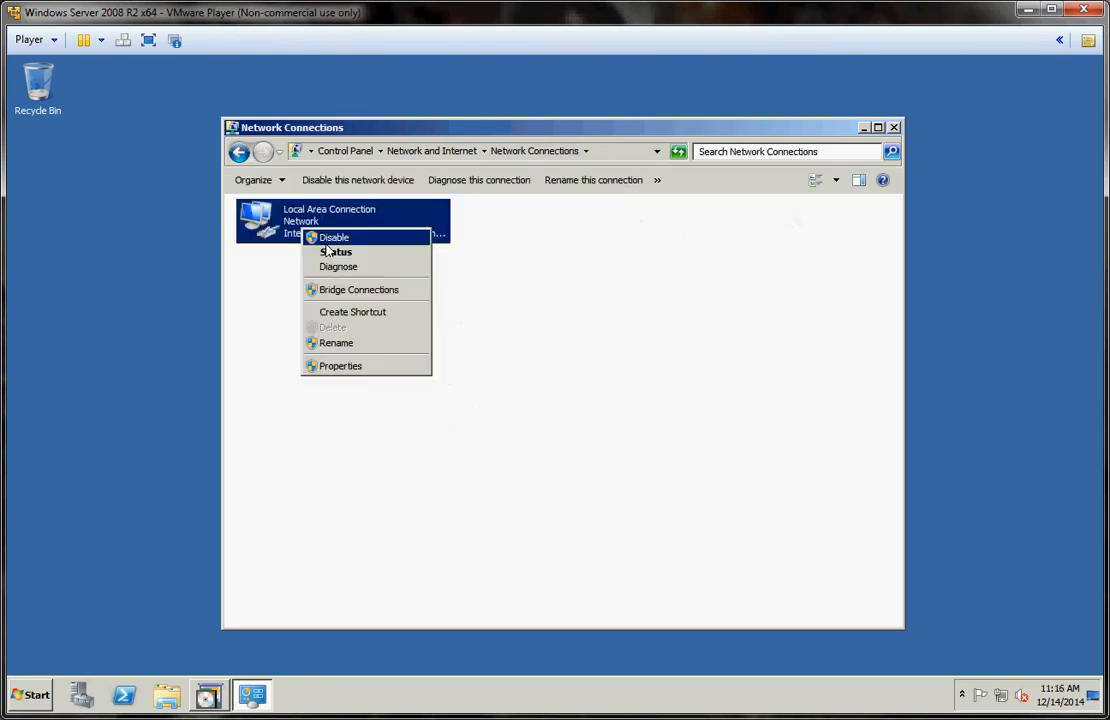
left_click(358, 365)
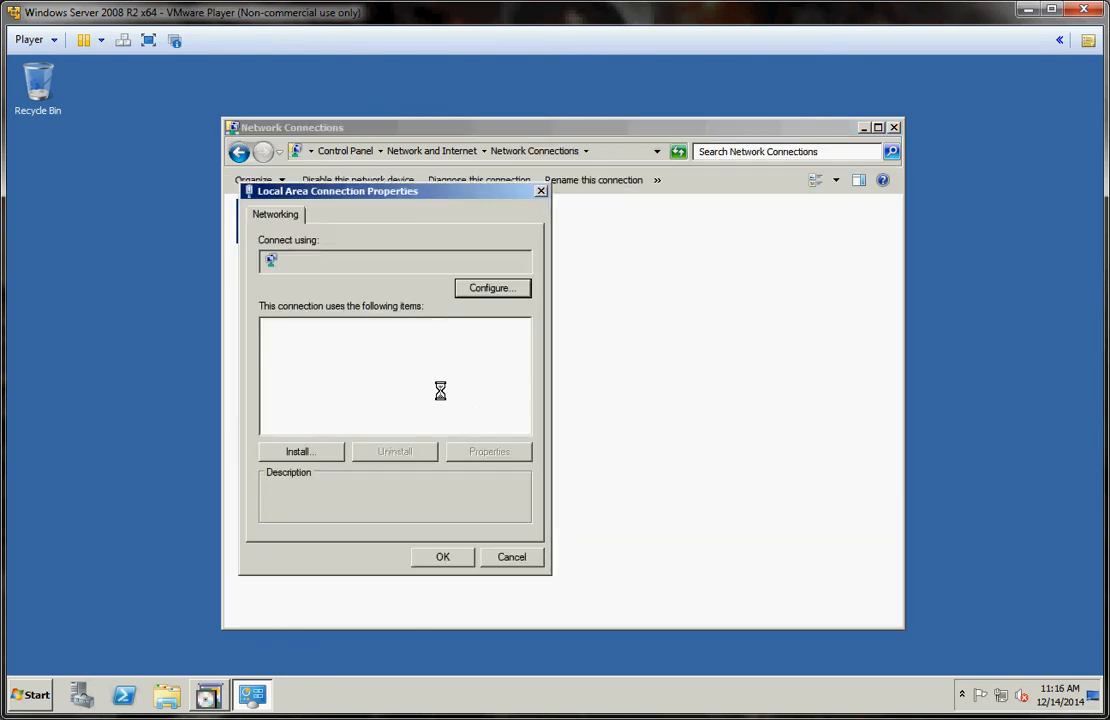
left_click(405, 384)
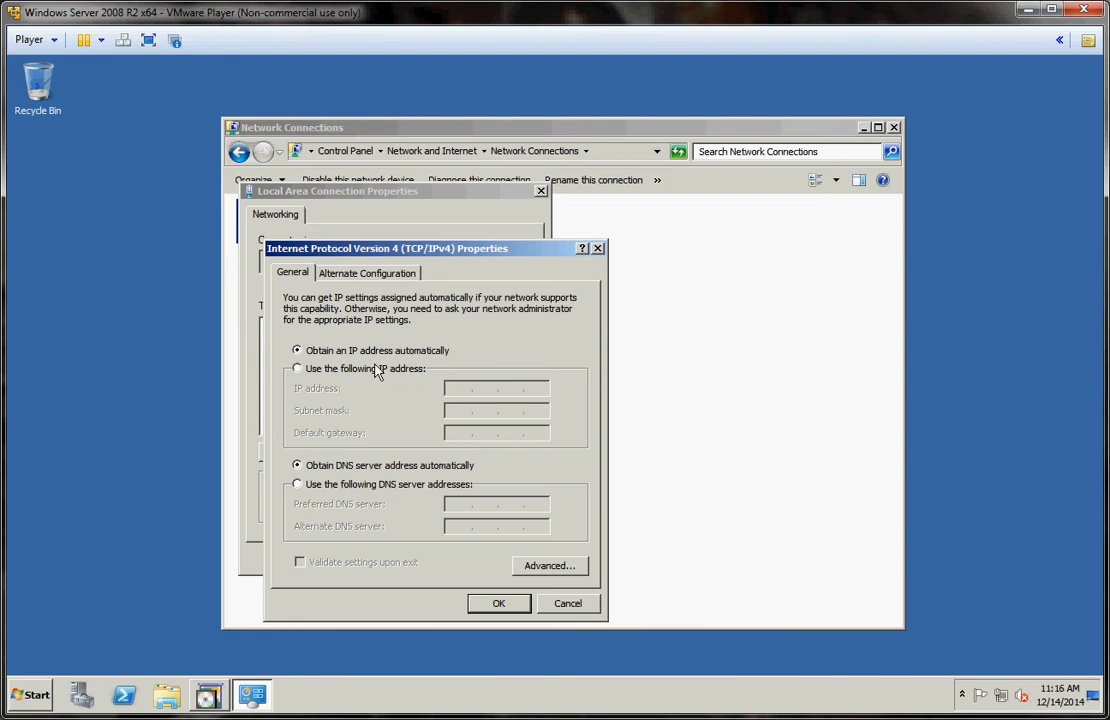
- Switch to a static address and enter IP address 192.168.1.200, subnet mask 255.255.255.0 and default gateway 192.168.1.1
left_click(372, 367)
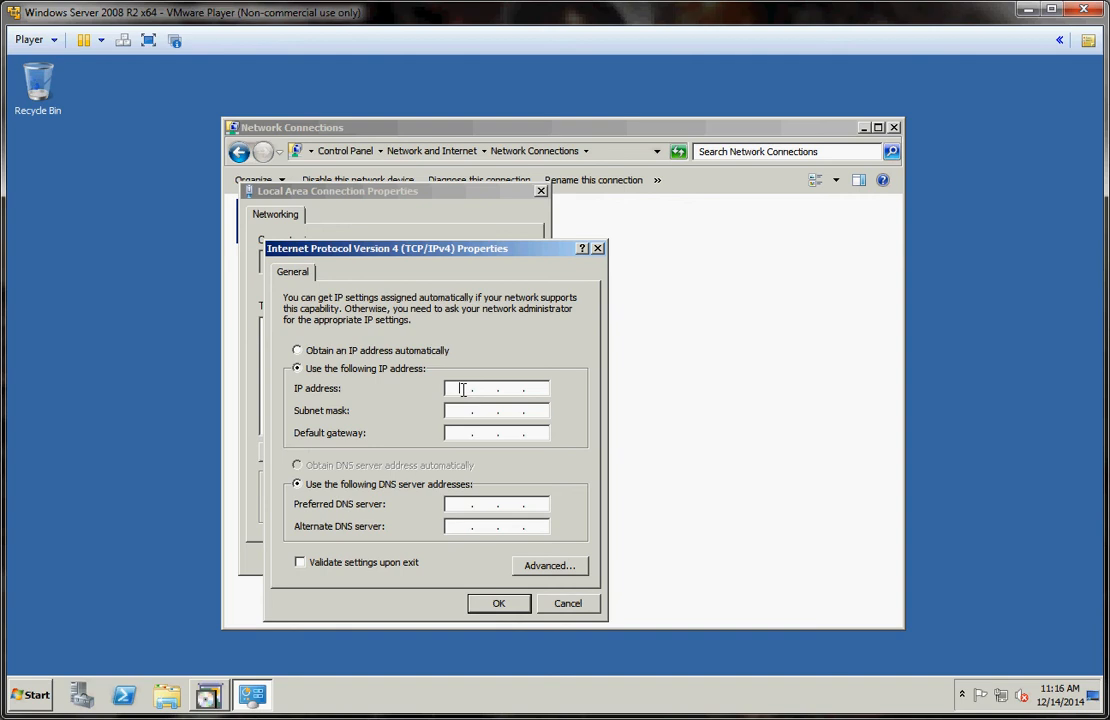
type("192 . 168 . 1 . 200")
left_click(448, 411)
left_click(448, 433)
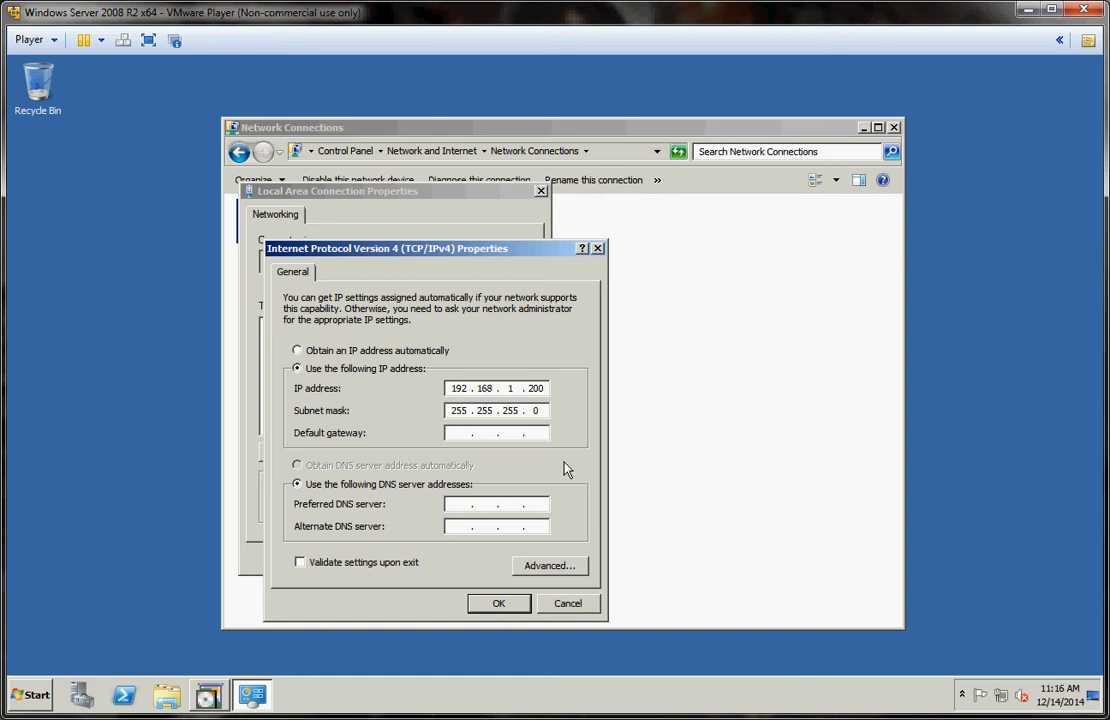
type("192 . 168 . 1 . 1")
- Run IPCONFIG /ALL in a command prompt to check the adapter's current address, gateway and DNS servers, and close it
left_click(38, 690)
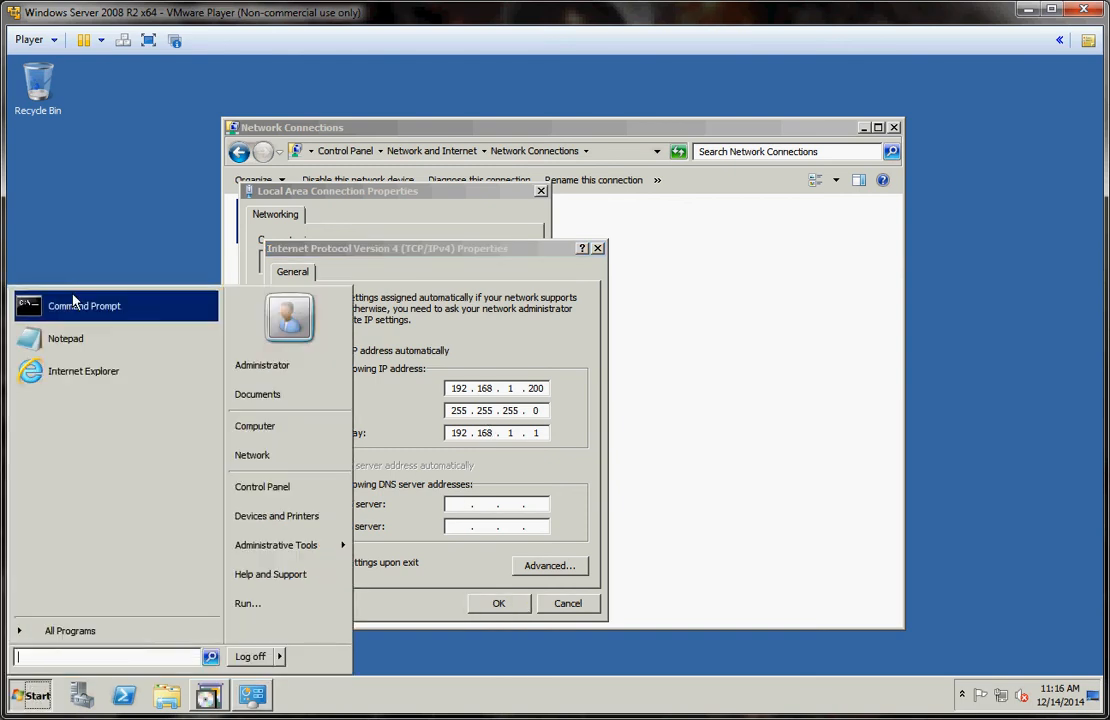
left_click(76, 306)
left_click_drag(320, 198, 477, 175)
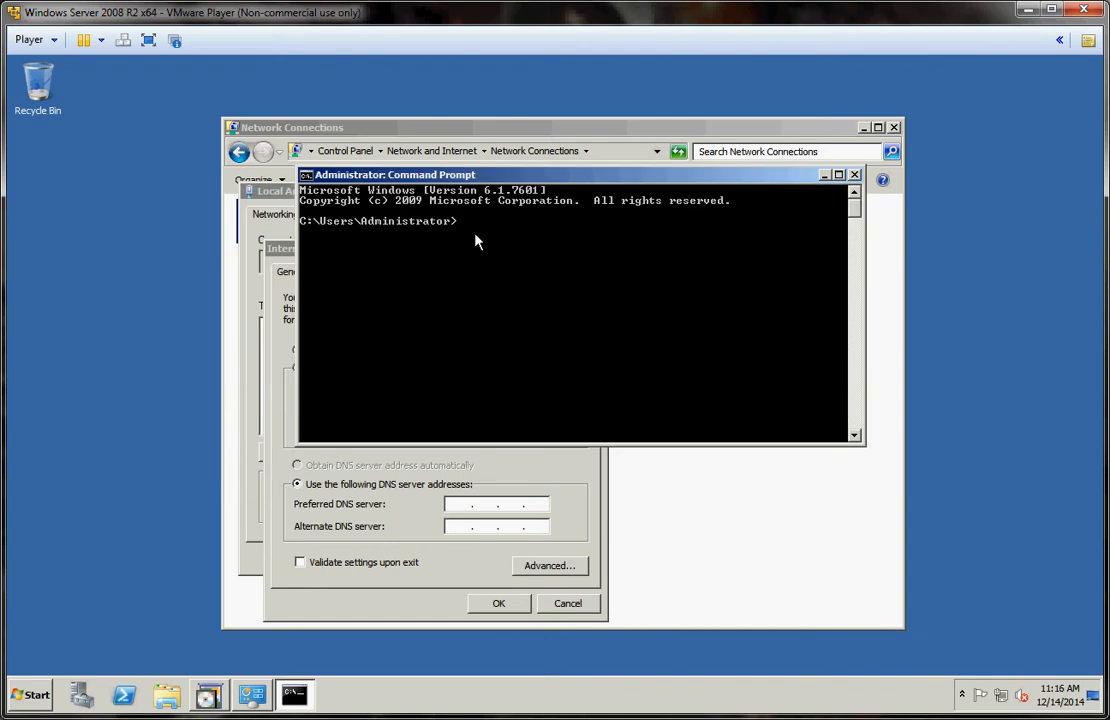
type("IPCONFIG /ALL")
key("Return")
scroll(449, 330, "up", 7)
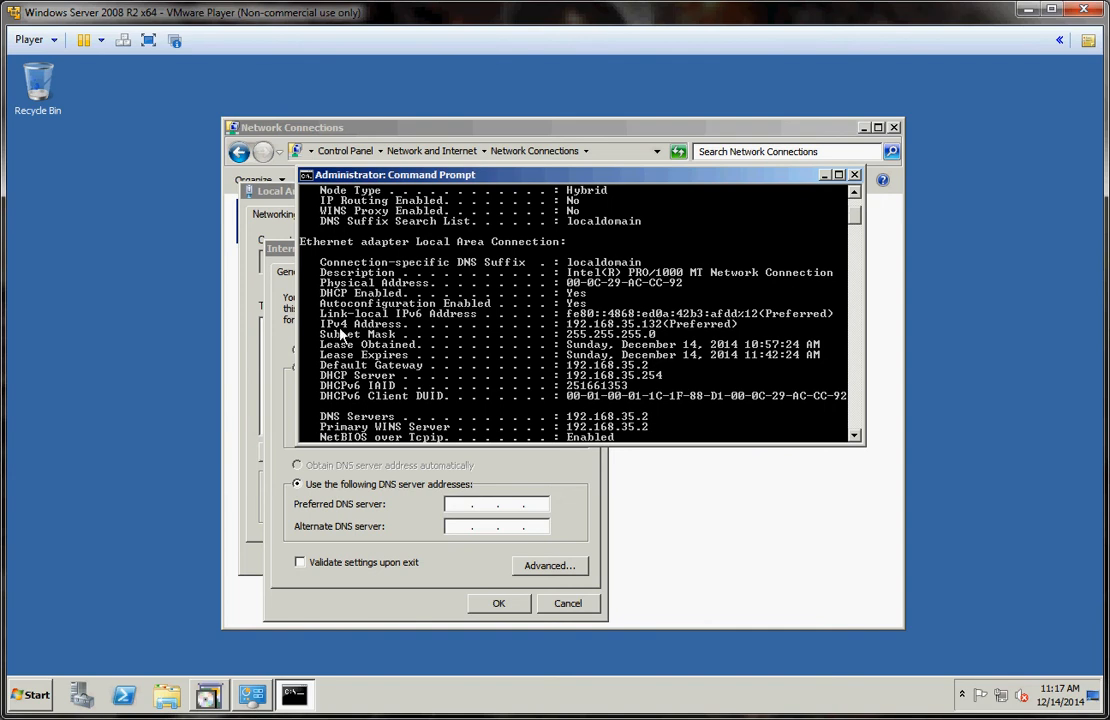
scroll(370, 355, "down", 1)
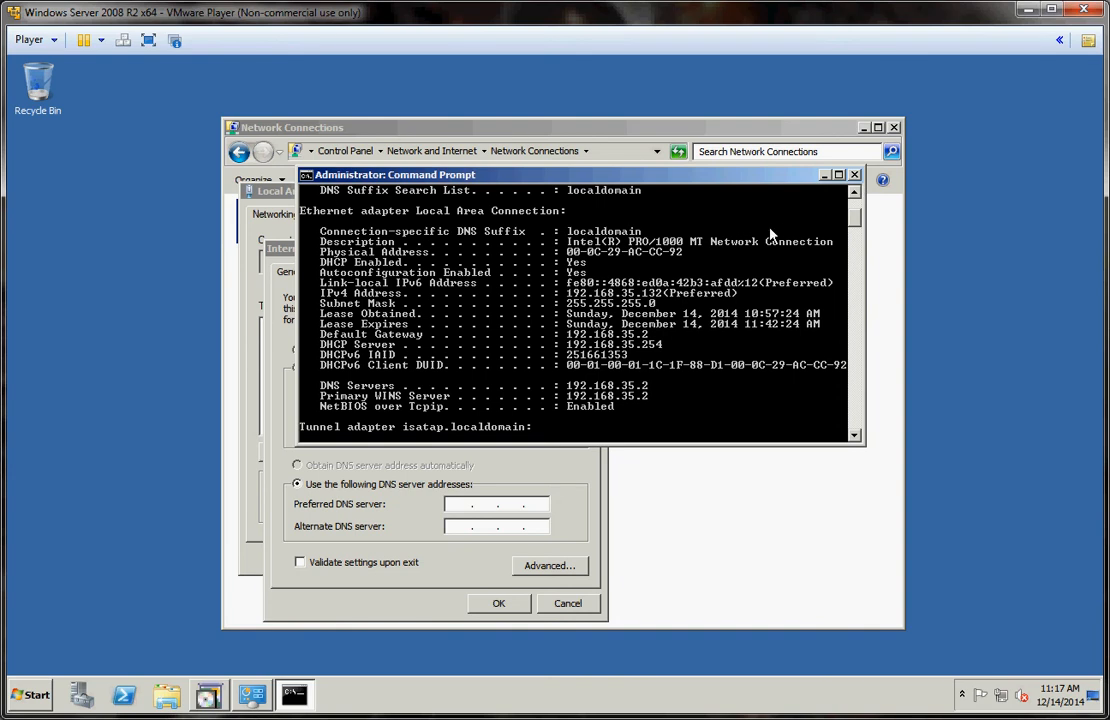
left_click(855, 177)
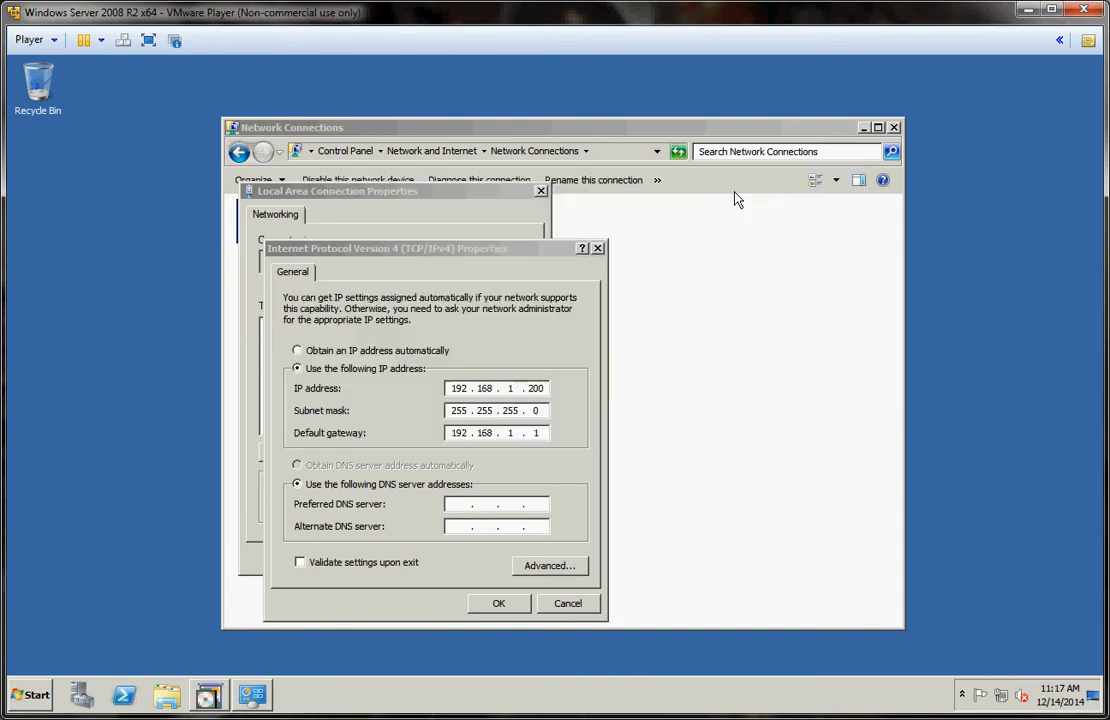
- Change the static IP address to 192.168.35.200 and the default gateway to 192.168.32.2
left_click(519, 392)
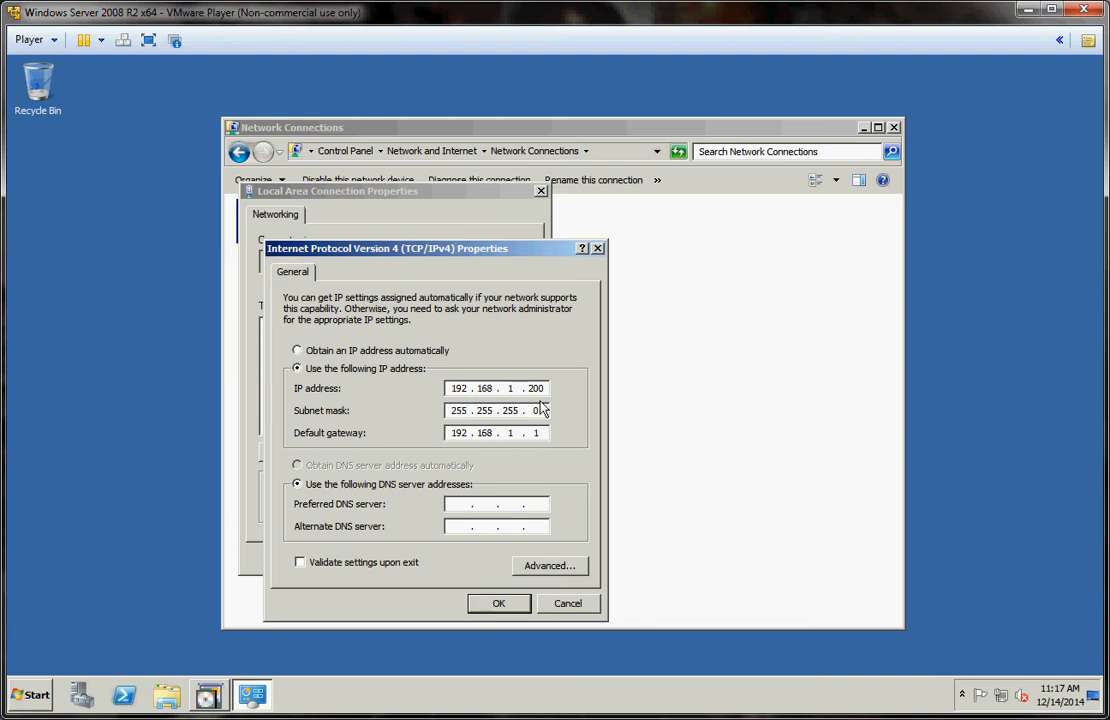
key("BackSpace")
type("35")
left_click(512, 433)
key("BackSpace")
type("32")
key("period")
type("2")
- Set the preferred DNS server to 127.0.0.1, try to save the IPv4 settings, decline the gateway warning and discard them
left_click(464, 506)
type("127.0.0.1")
left_click(492, 606)
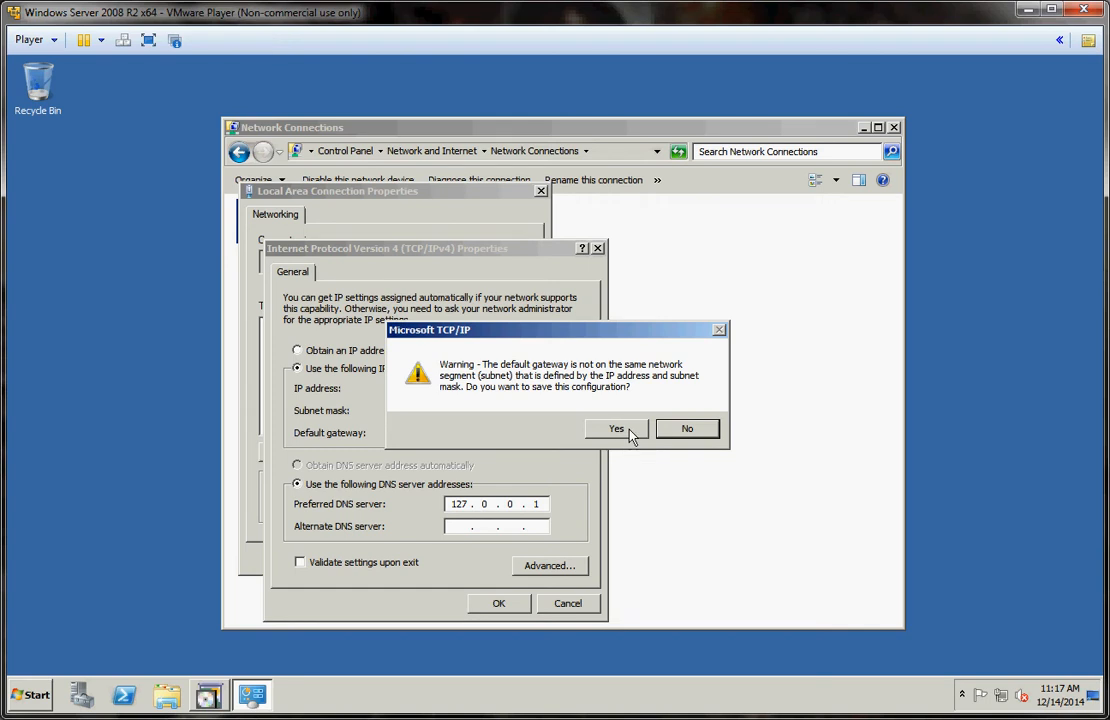
left_click_drag(580, 330, 828, 370)
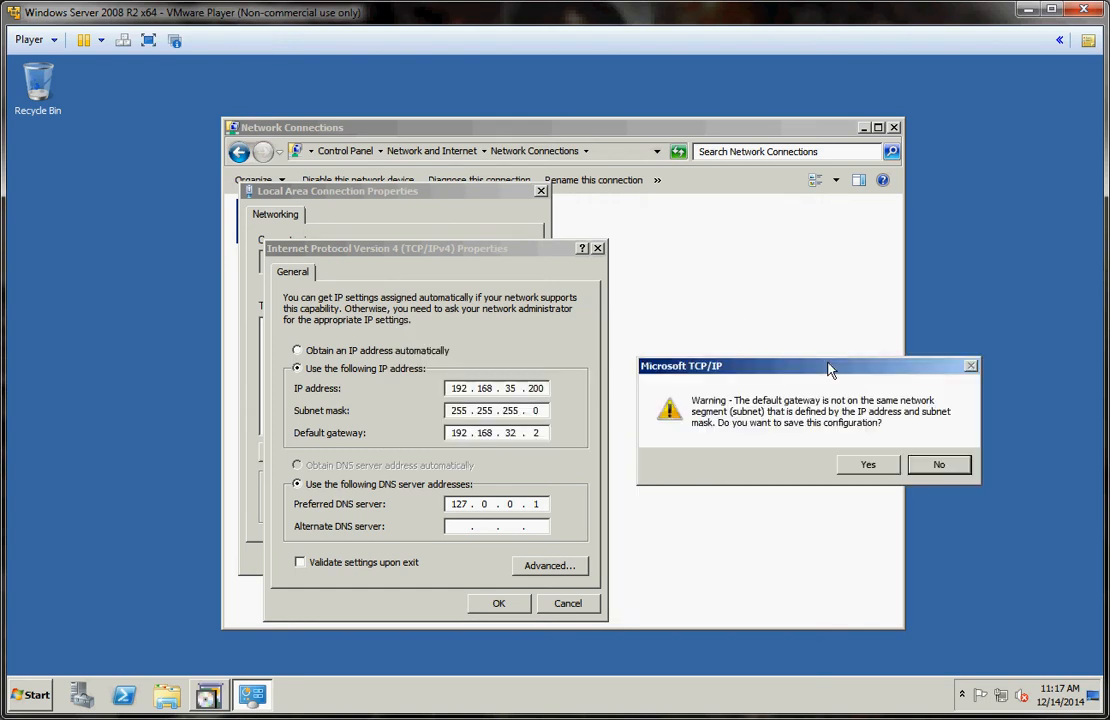
left_click(940, 466)
key("Escape")
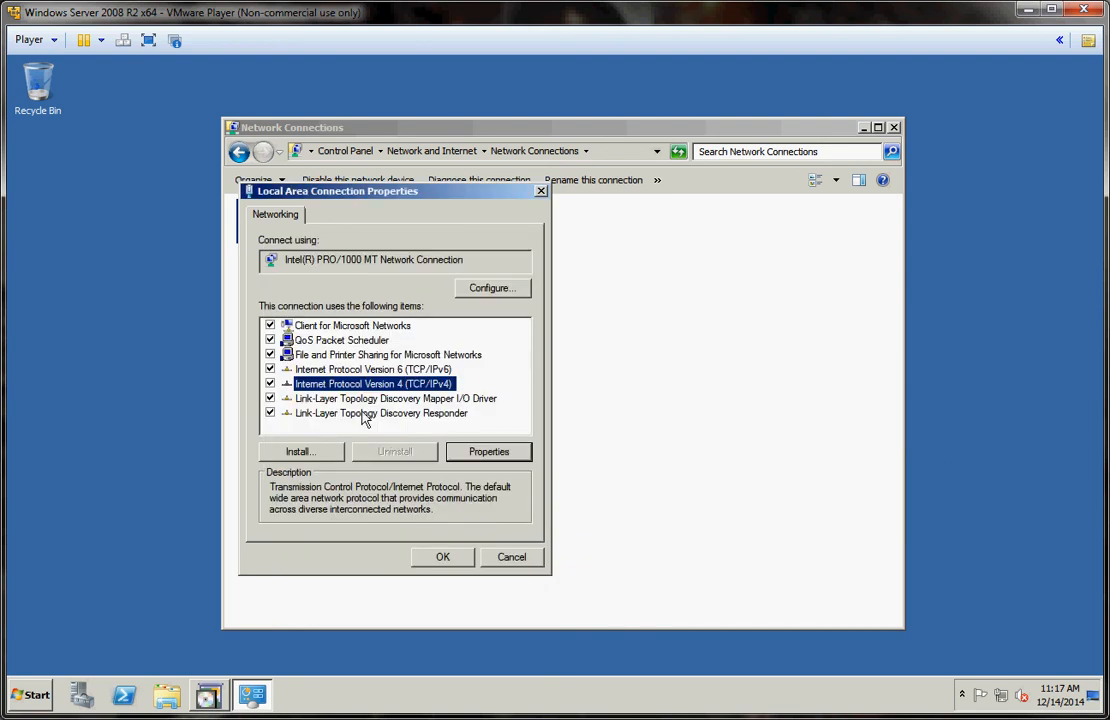
- Reopen the IPv4 properties, switch to a manually specified IP address and begin it with 192.168.3
left_click(489, 452)
left_click(330, 368)
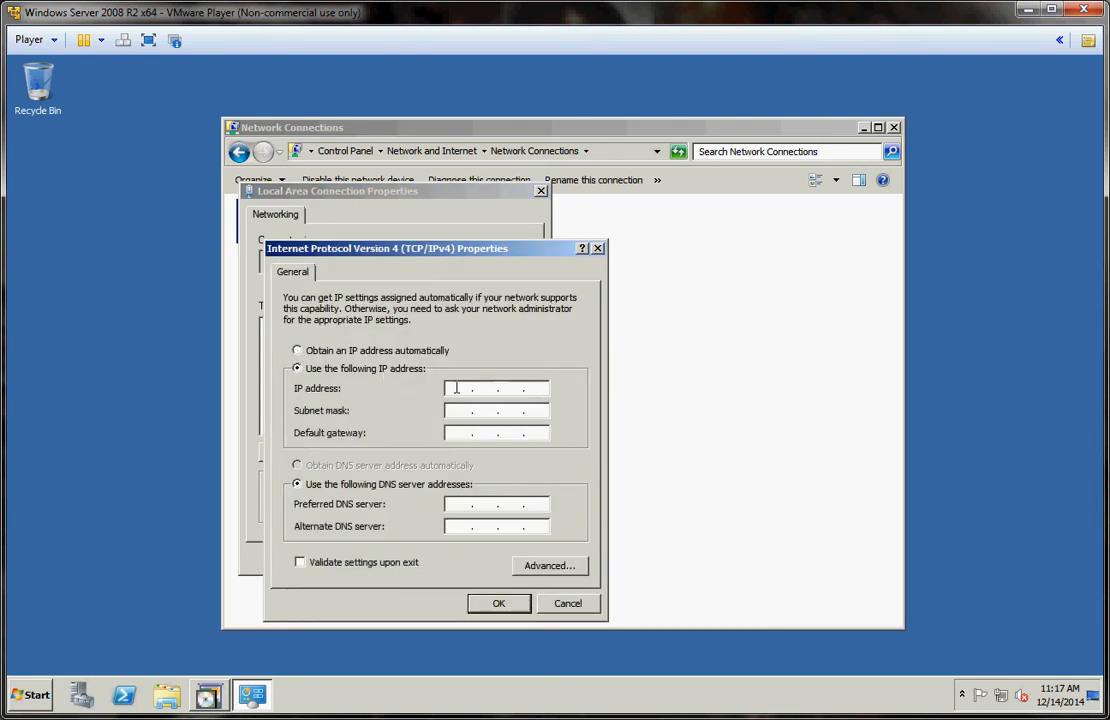
left_click(456, 388)
type("192.168.3.")
- Open a new command prompt and run ipconfig /all to examine the Local Area Connection's subnet and gateway
left_click(17, 700)
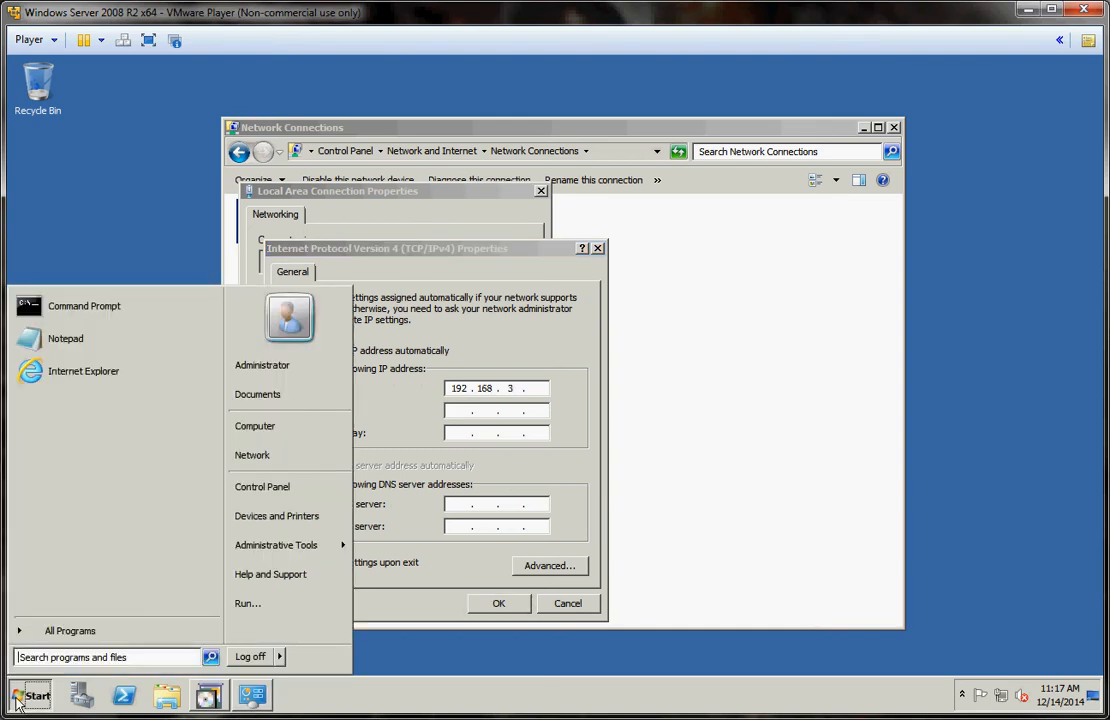
type("cmd")
key("Return")
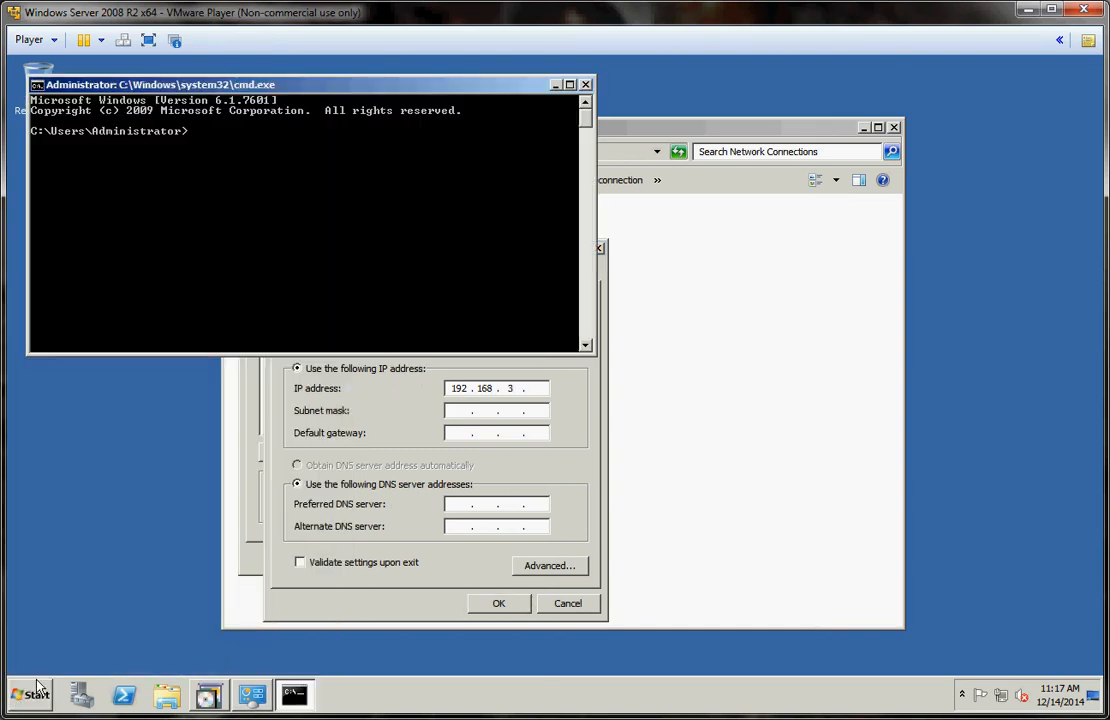
type("ipconf")
key("BackSpace")
type("fig /all")
key("Return")
scroll(160, 206, "up", 7)
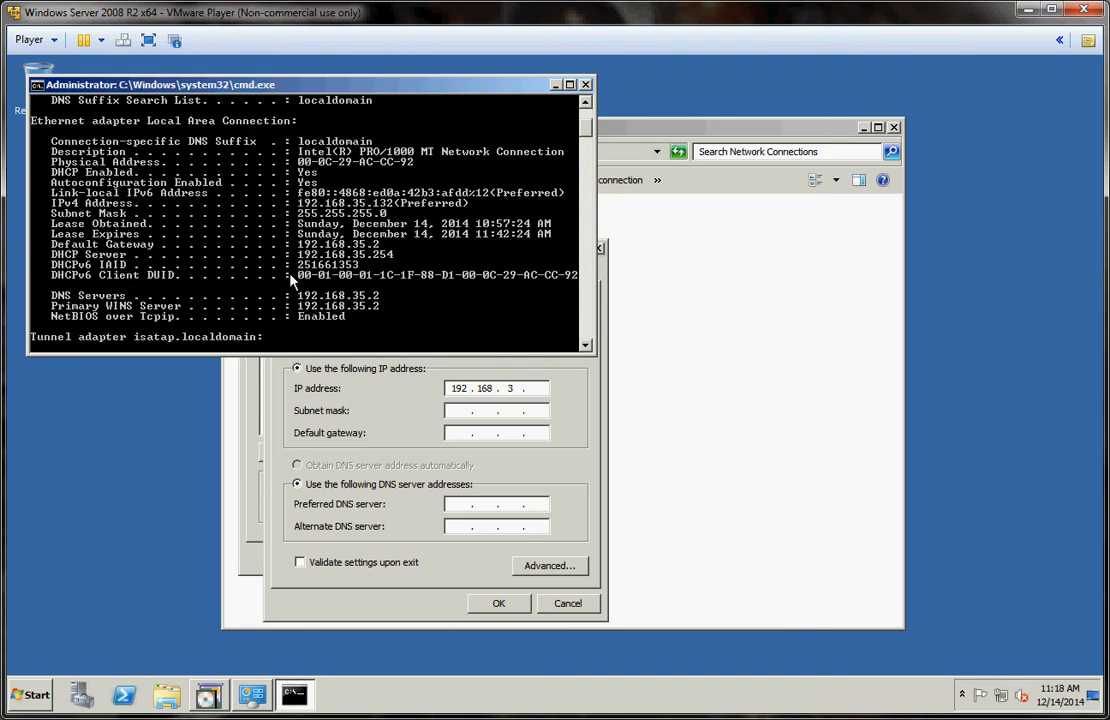
- Complete the static IP address as 192.168.35.2 and fill in the subnet mask 255.255.255.0
left_click(520, 388)
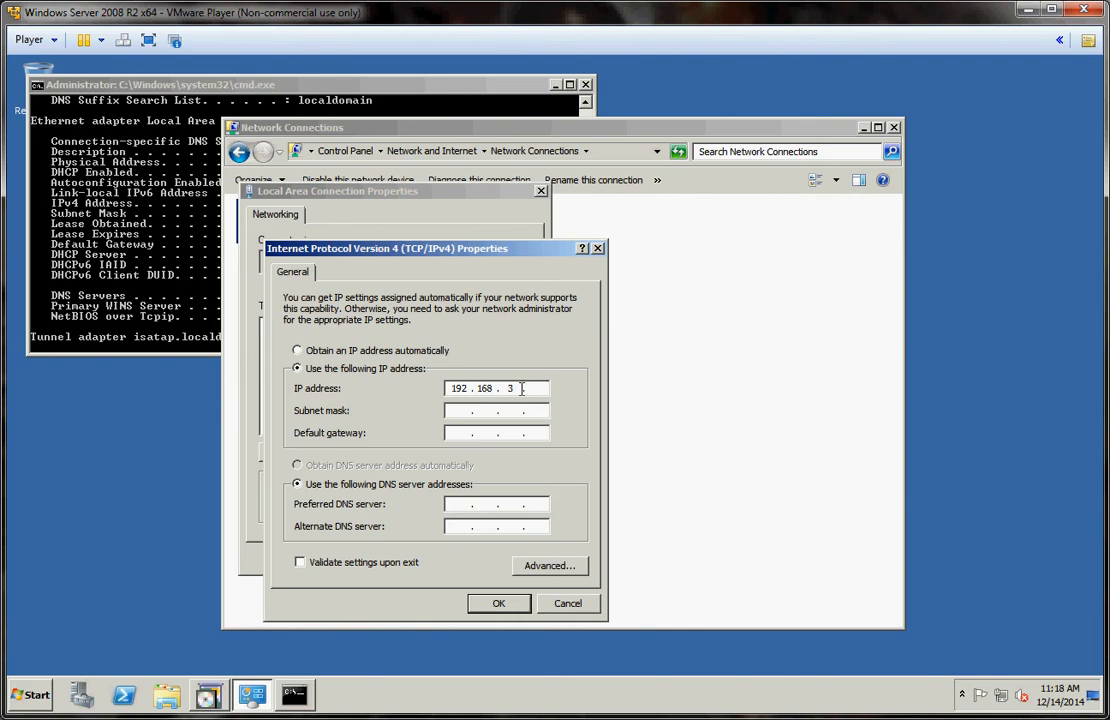
type("5")
key("Tab")
left_click(538, 387)
type("2")
- Set the default gateway to 192.168.35.200 and the preferred DNS server to 127.0.0.1, and save the connection's properties
left_click(457, 434)
type("192 . 168 . 35 . ")
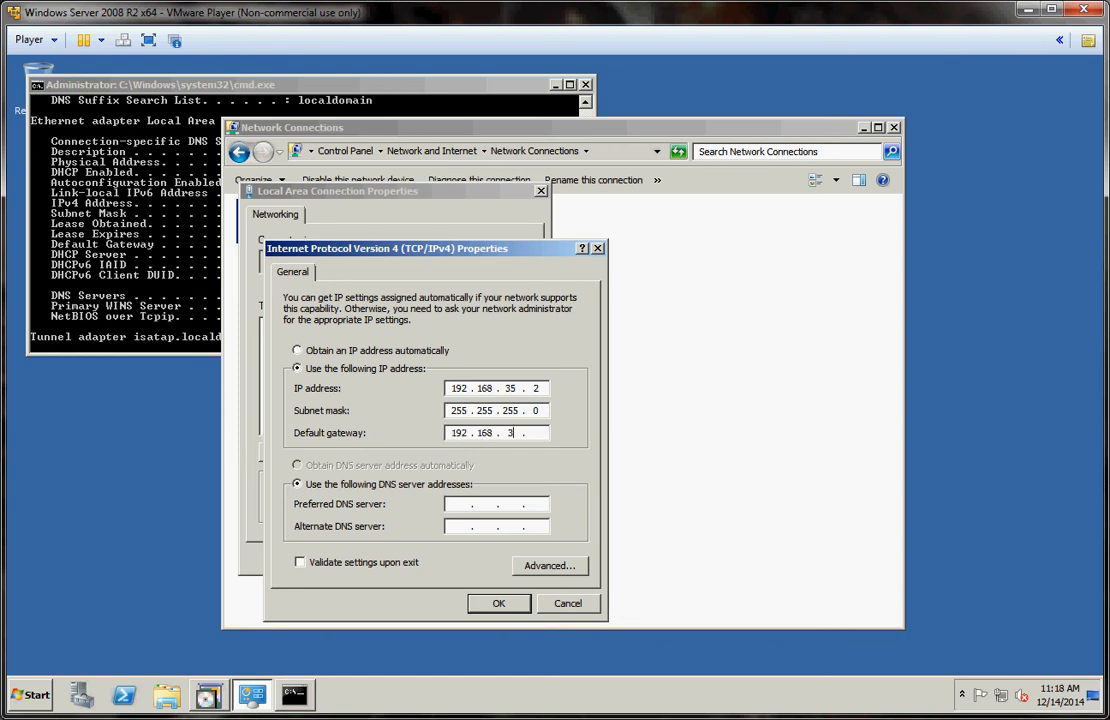
type("200")
left_click(456, 505)
type("127.0.0.1")
left_click(503, 604)
left_click(445, 557)
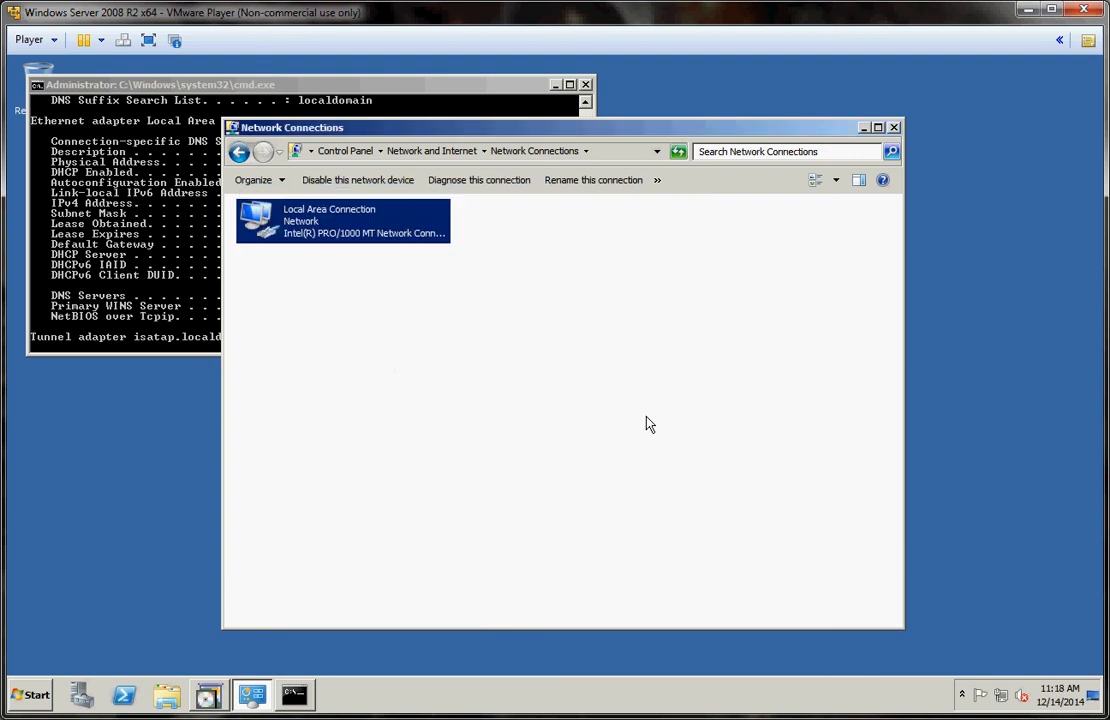
- Close the Network Connections and command prompt windows, and continue from the Additional Domain Controller Options page
left_click(895, 128)
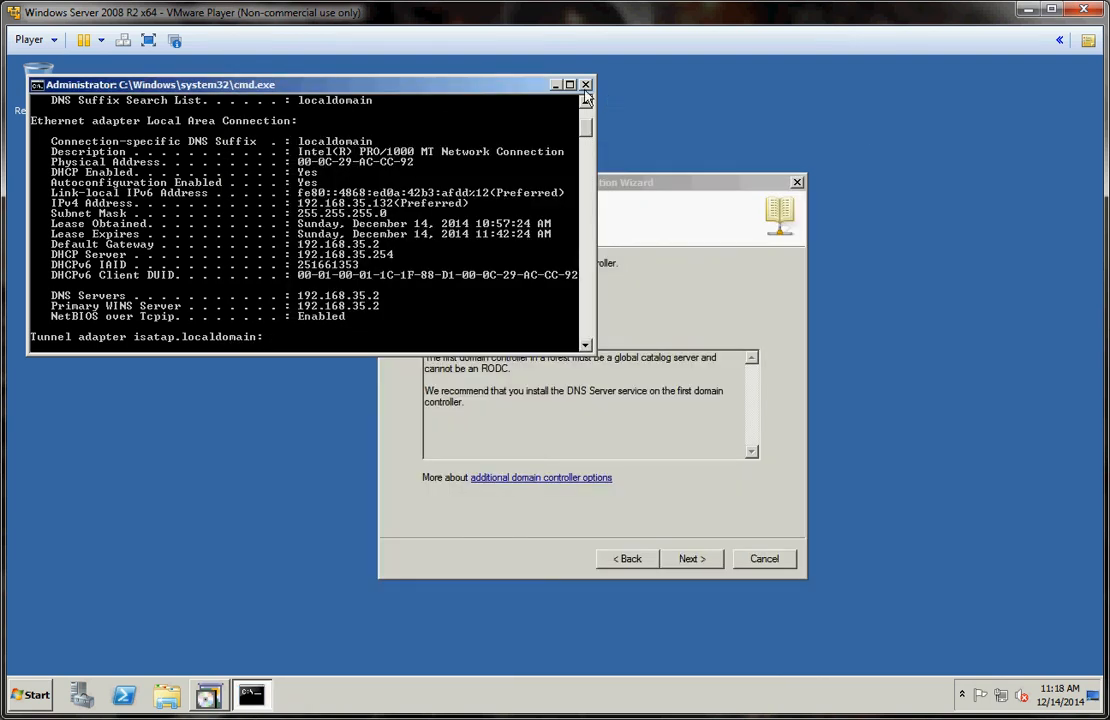
left_click(585, 84)
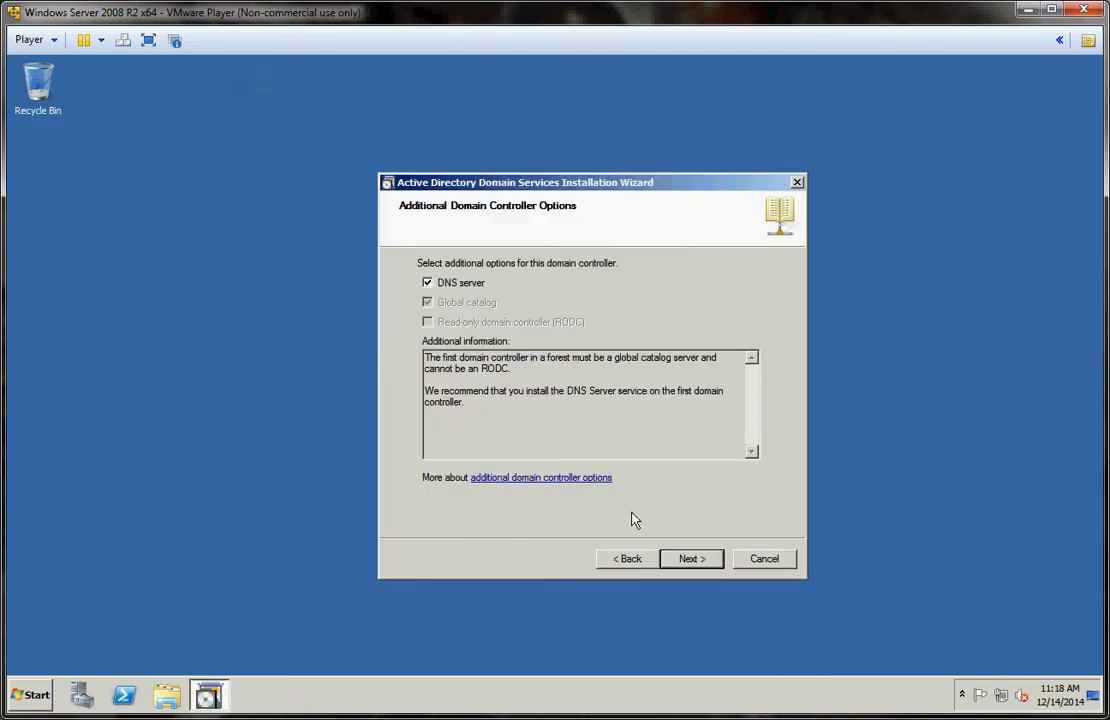
left_click(690, 560)
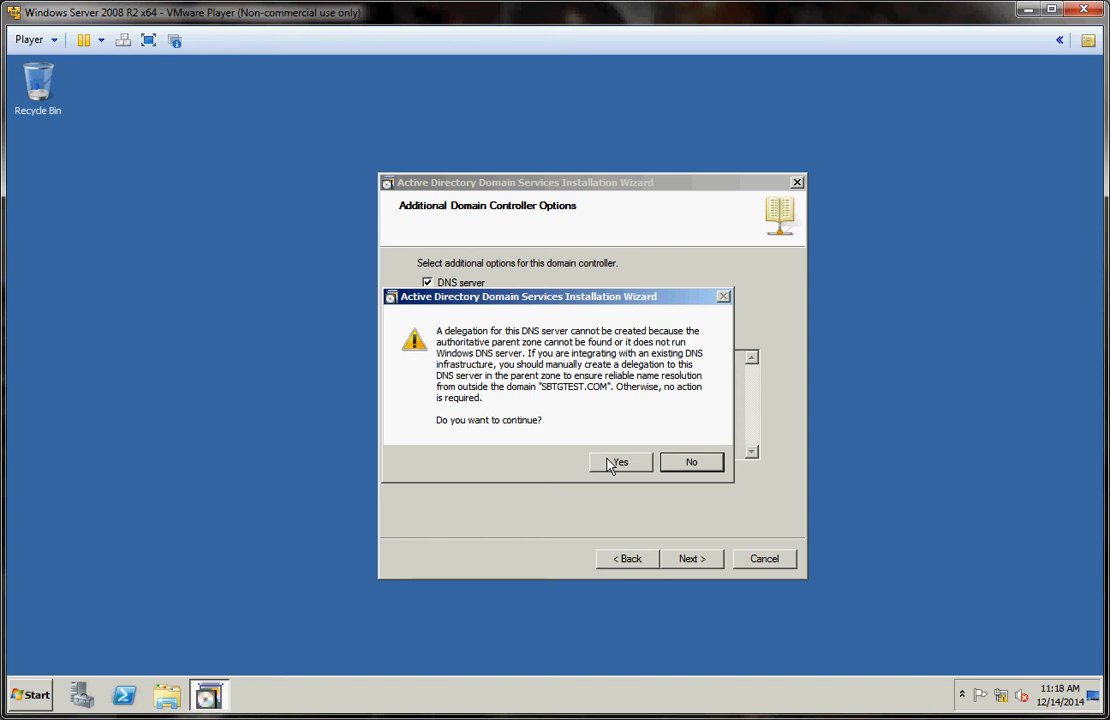
- Continue past the DNS delegation warning with the default folder locations, and set and confirm the Directory Services Restore Mode administrator password
left_click(617, 463)
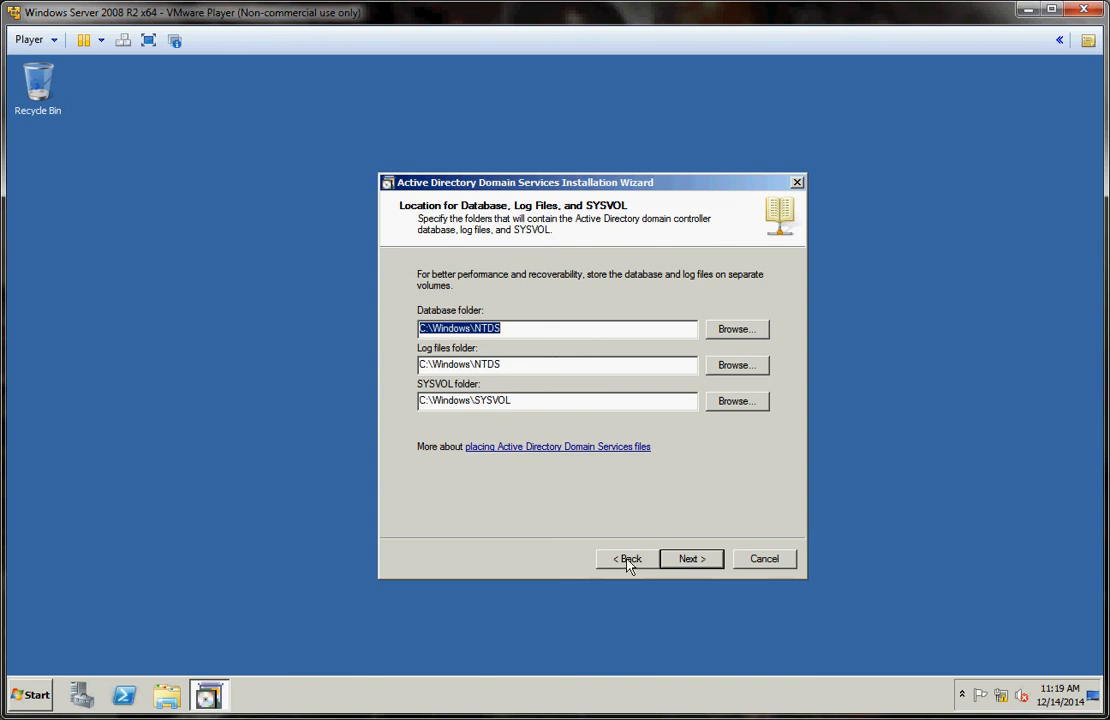
left_click(695, 561)
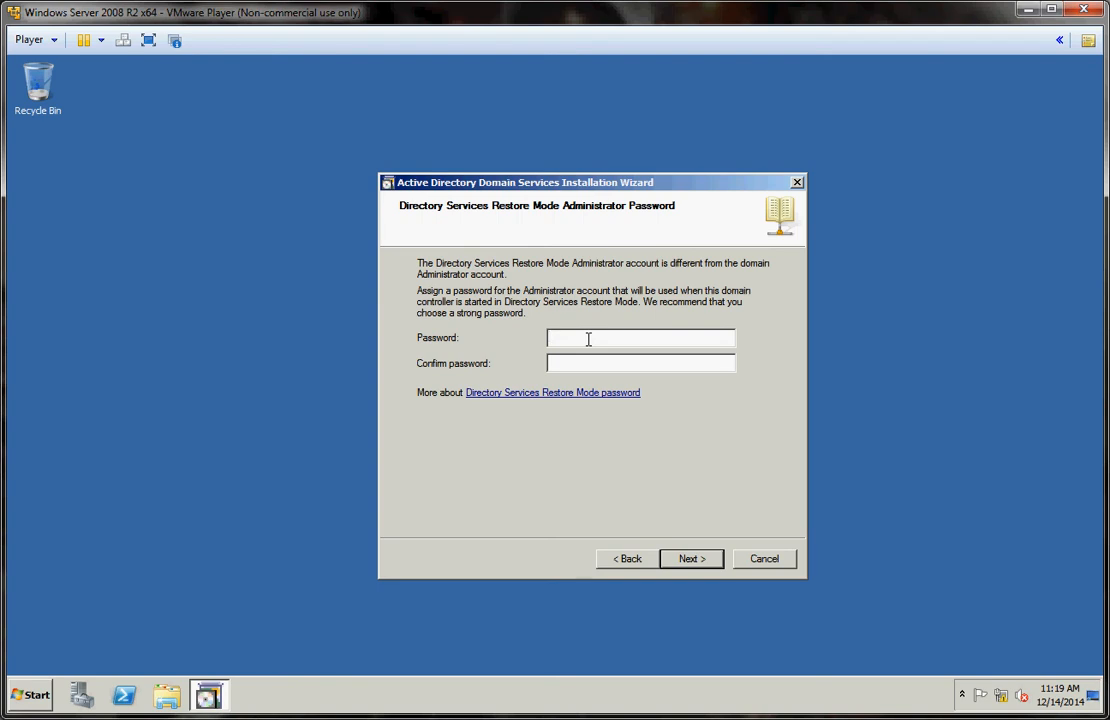
type("***********")
key("Tab")
type("***********")
left_click(692, 560)
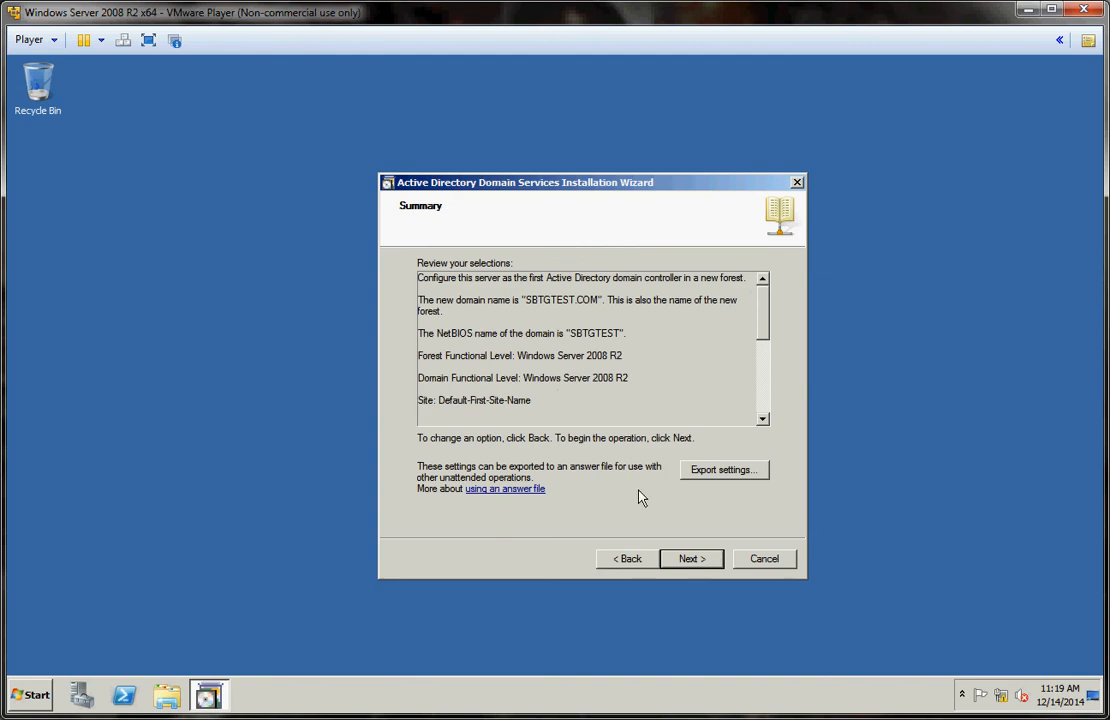
- Review the domain controller selections on the Summary page and start the Active Directory Domain Services installation
left_click_drag(639, 411, 404, 279)
left_click(558, 321)
left_click_drag(532, 305, 611, 305)
left_click(568, 337)
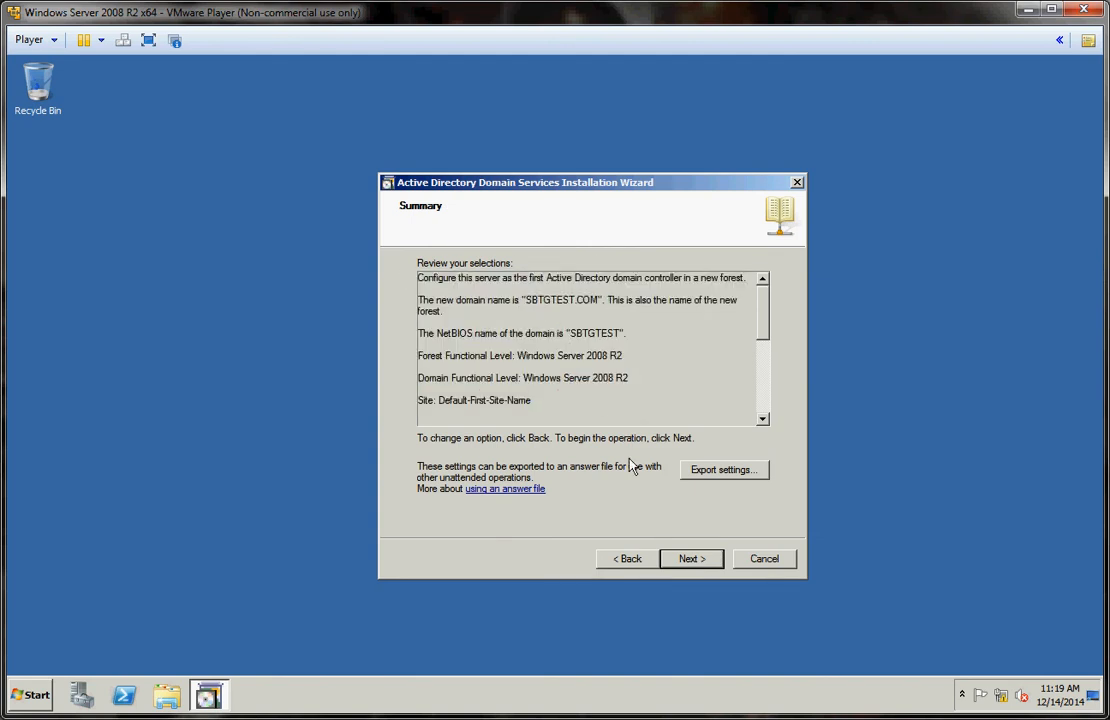
left_click(700, 566)
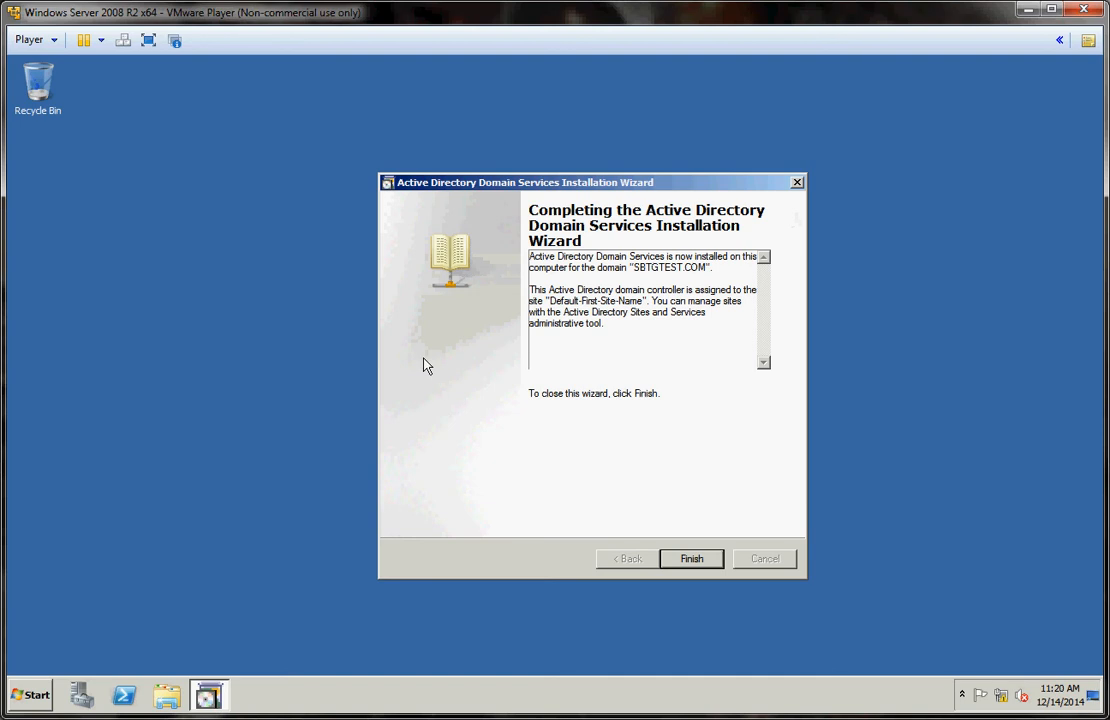
- Finish the Active Directory Domain Services Installation Wizard and restart the server immediately
left_click(692, 560)
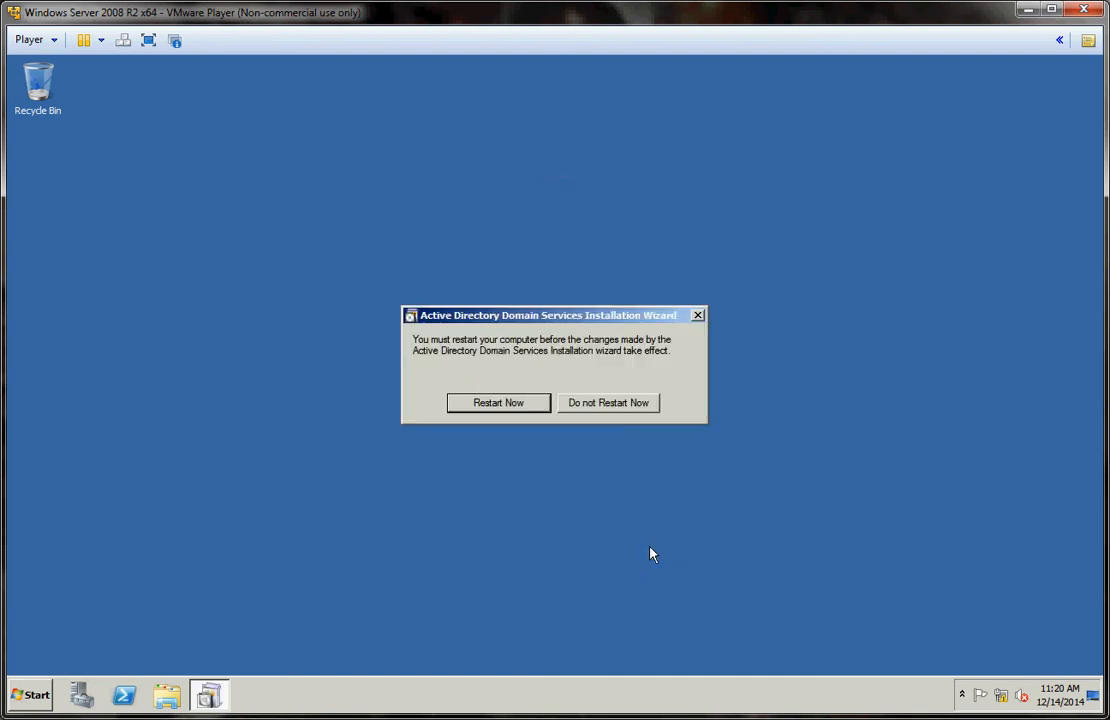
left_click(492, 415)
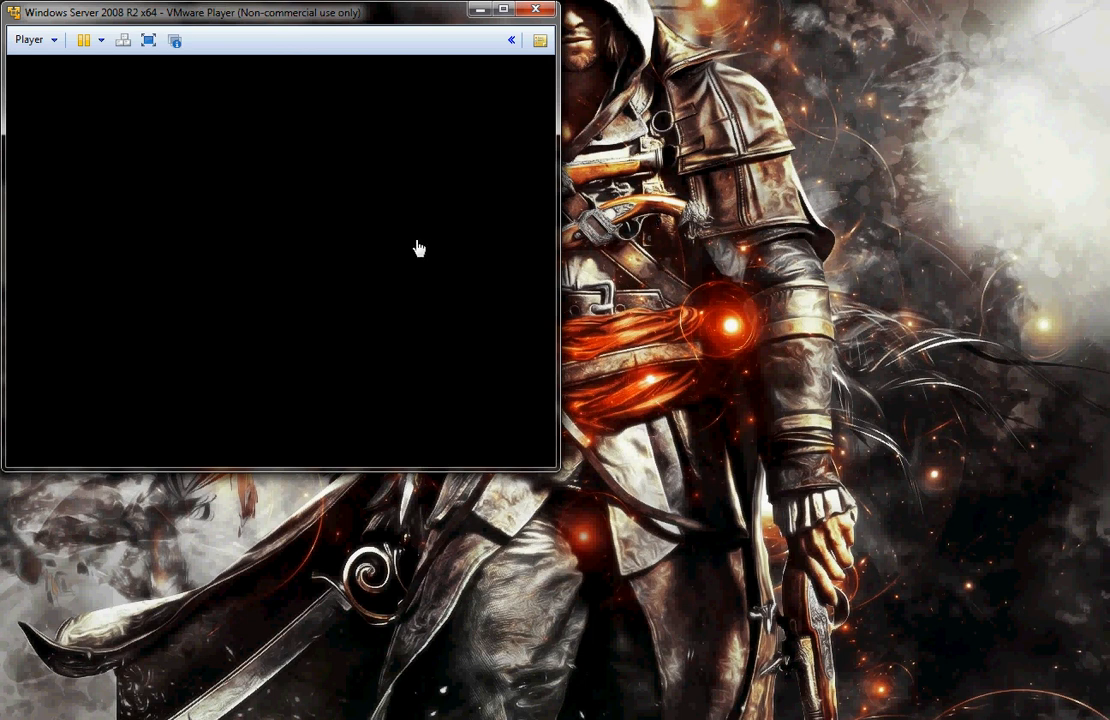
left_click(361, 210)
key("ctrl+alt")
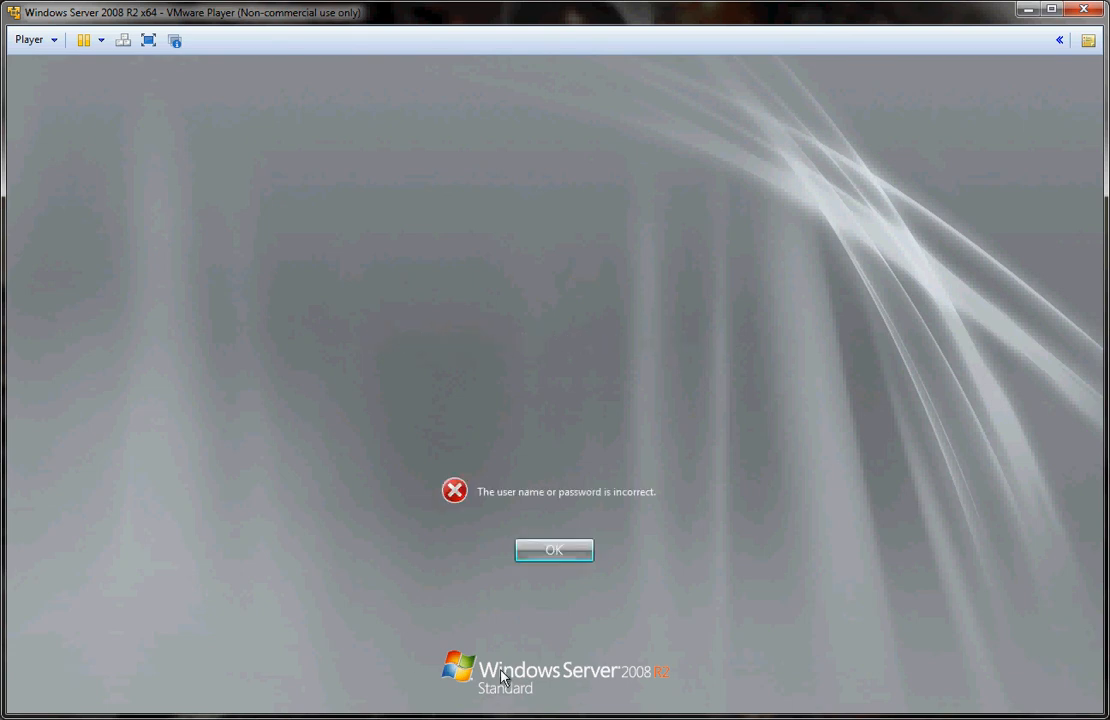
- Dismiss the logon error, switch to another user, and log on to SBTGTEST as administrator with the account password
left_click(568, 556)
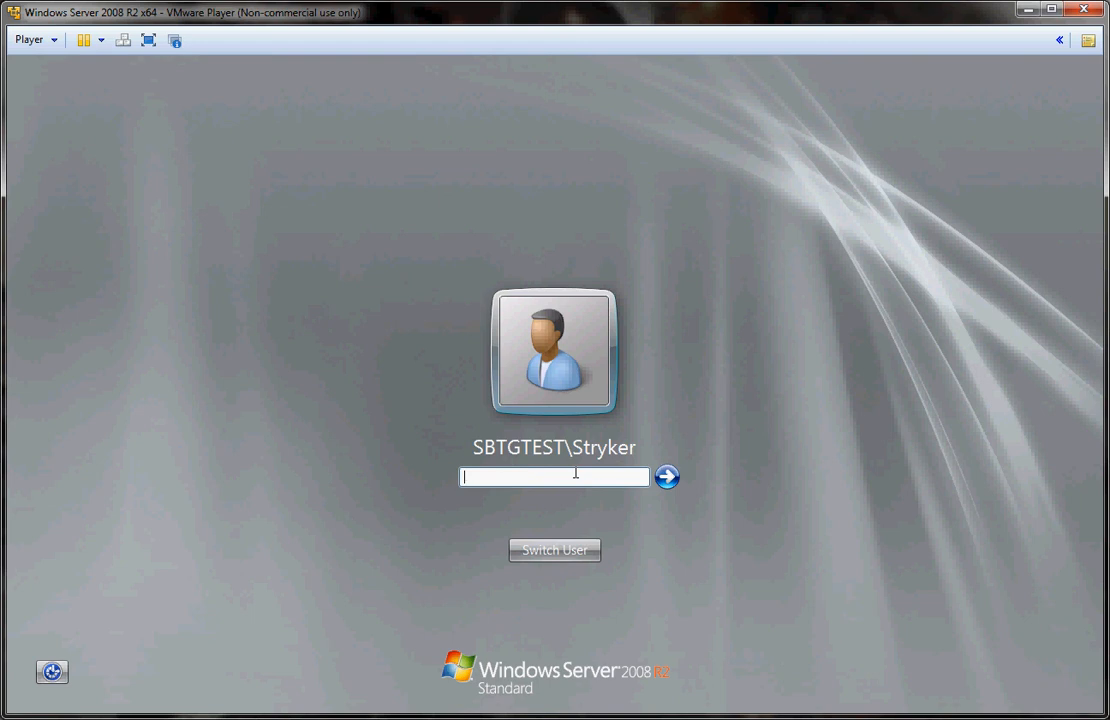
left_click(546, 548)
key("Return")
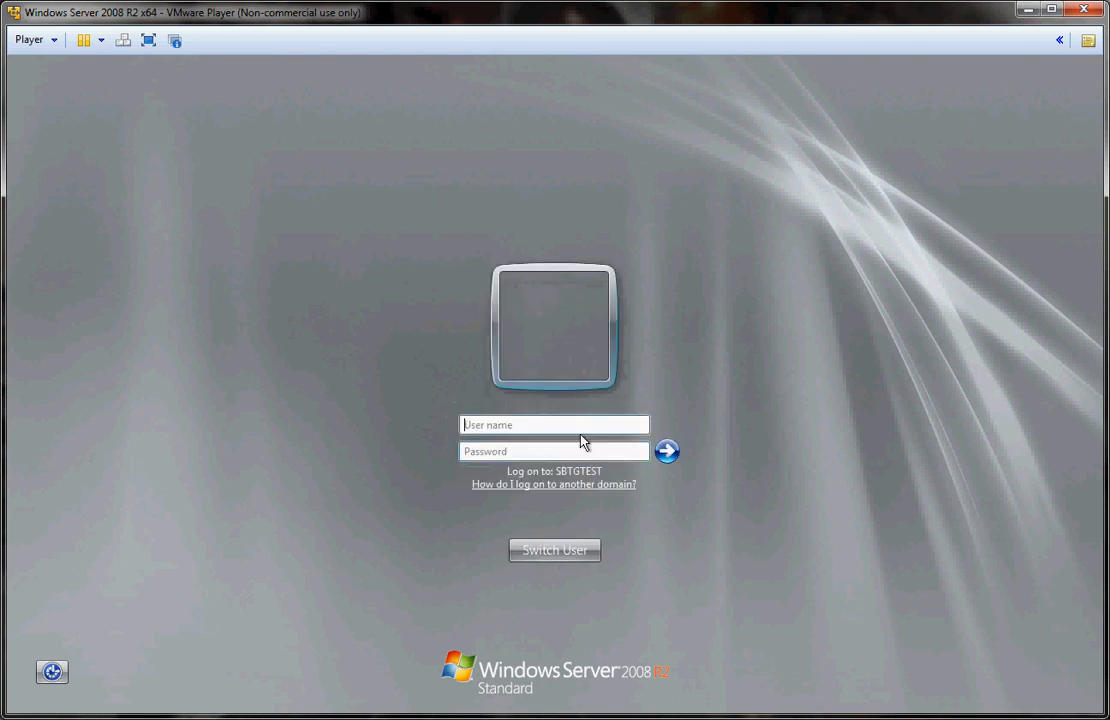
type("administrator")
key("Tab")
type("***********")
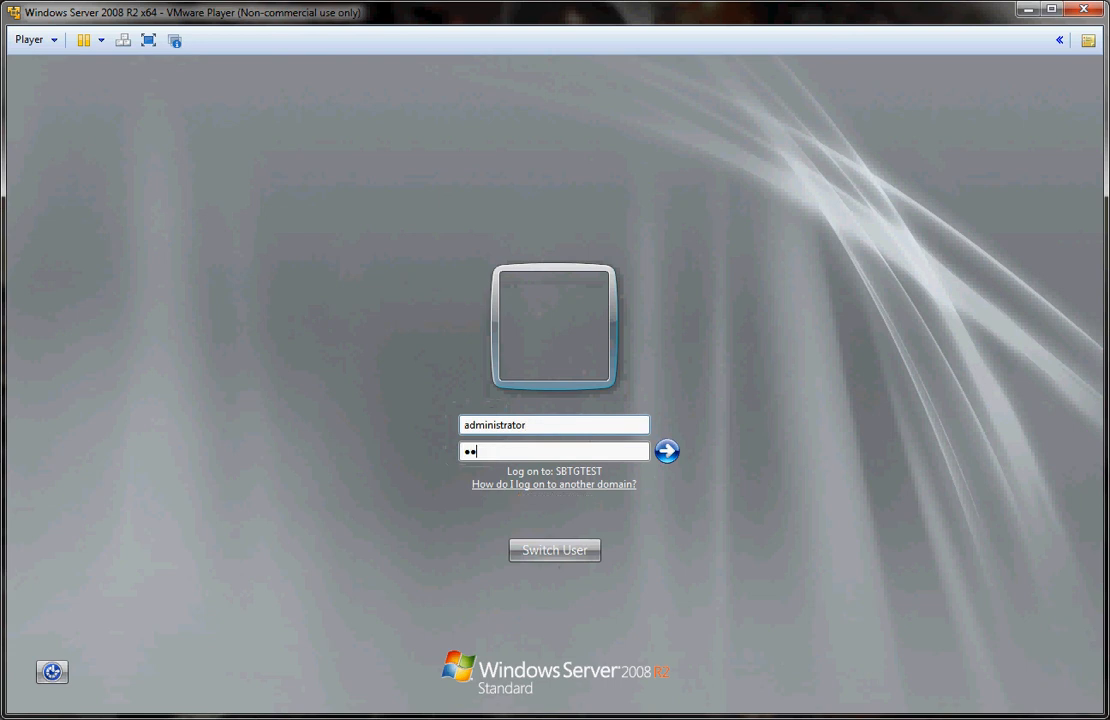
key("Return")
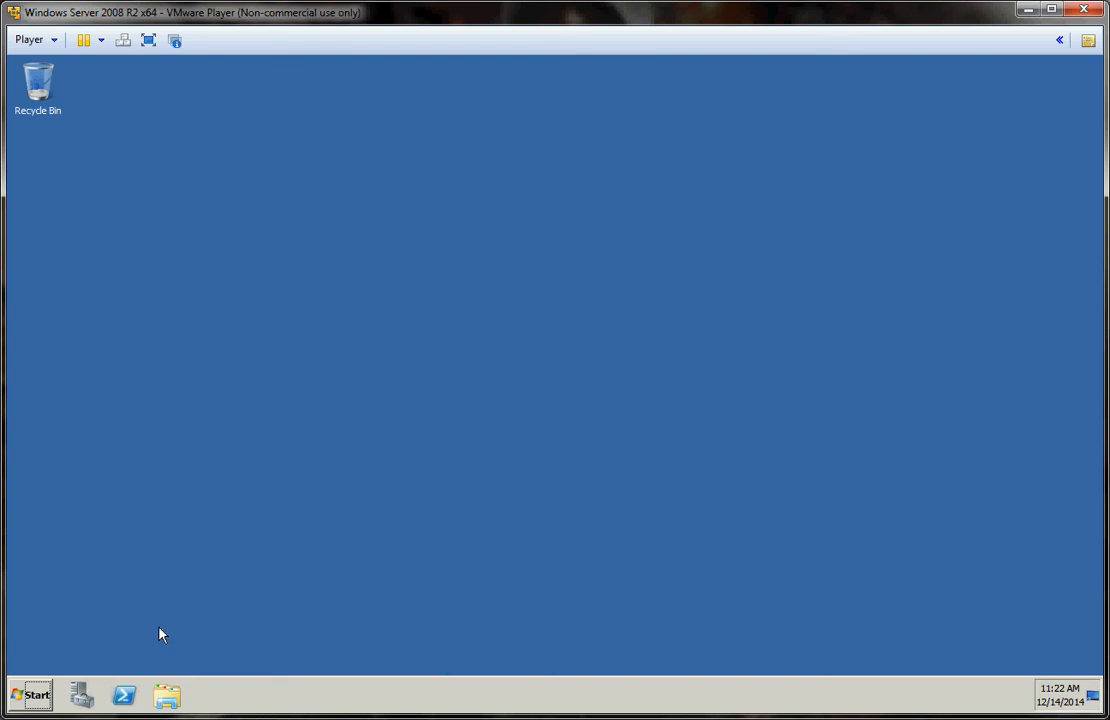
- Open Server Manager, close the Initial Configuration Tasks window, and maximize Server Manager
left_click(87, 698)
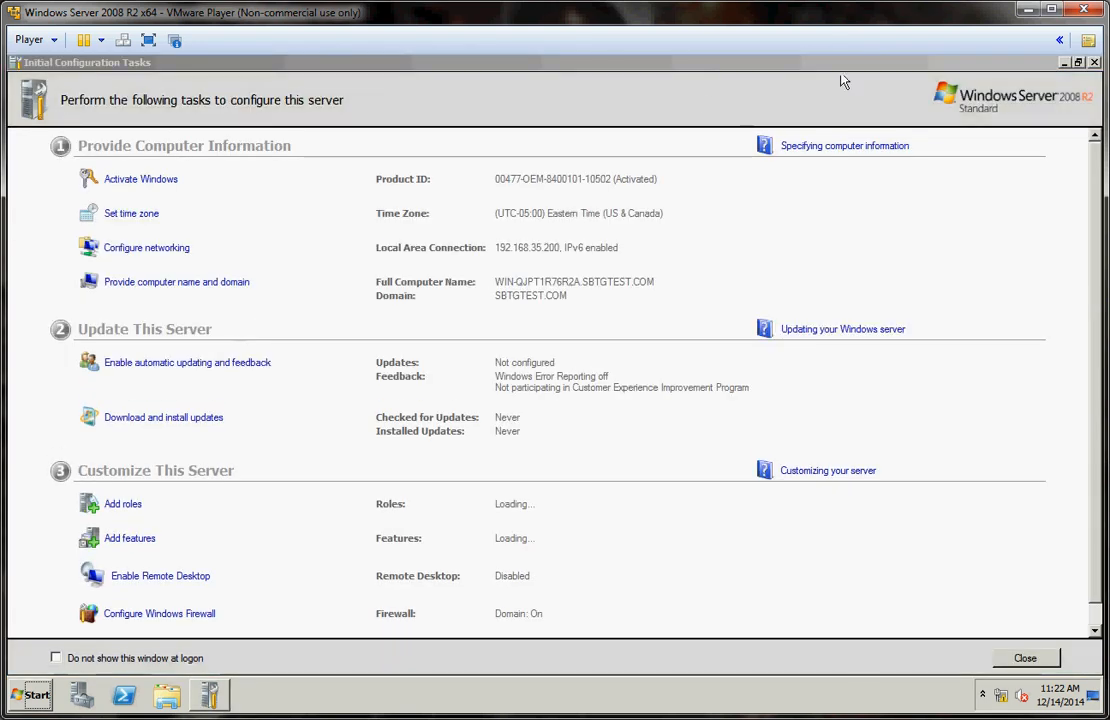
left_click(1095, 63)
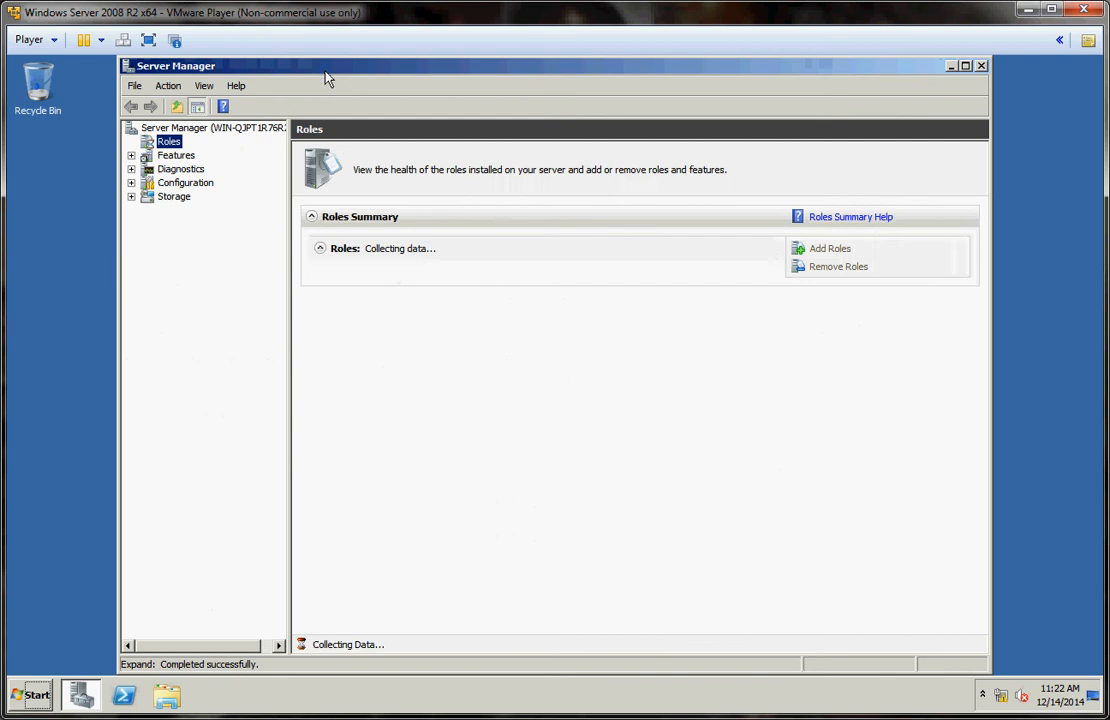
double_click(326, 68)
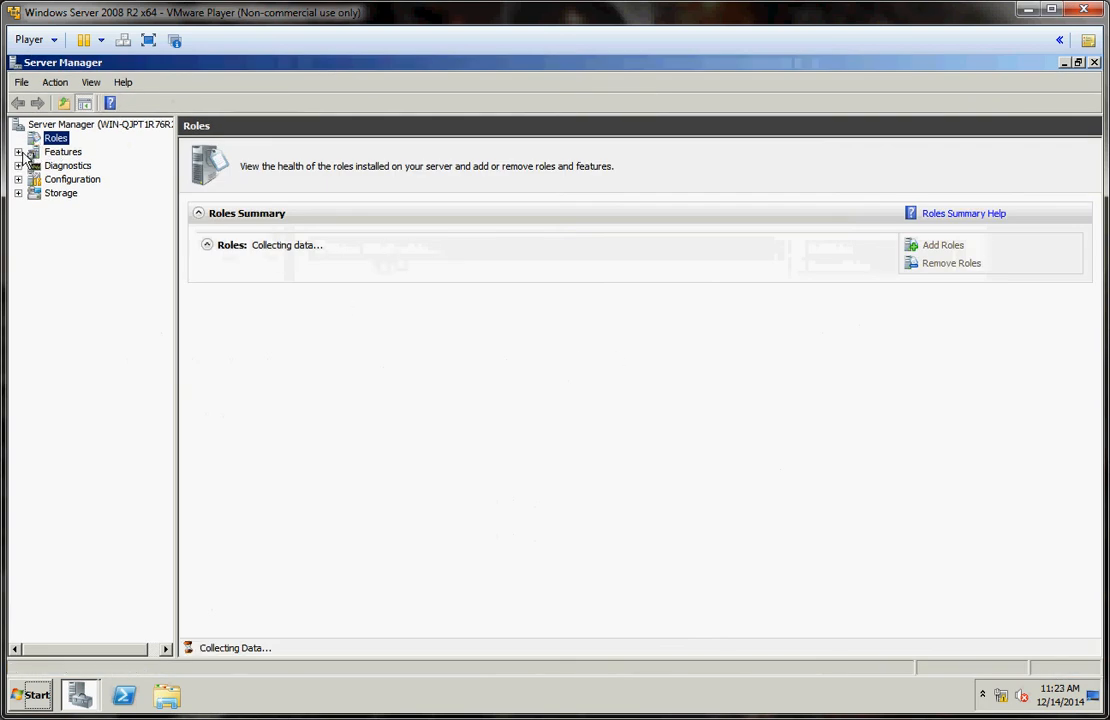
- Examine the installed roles in Server Manager, viewing the DNS Server and Active Directory Domain Services pages
left_click(58, 151)
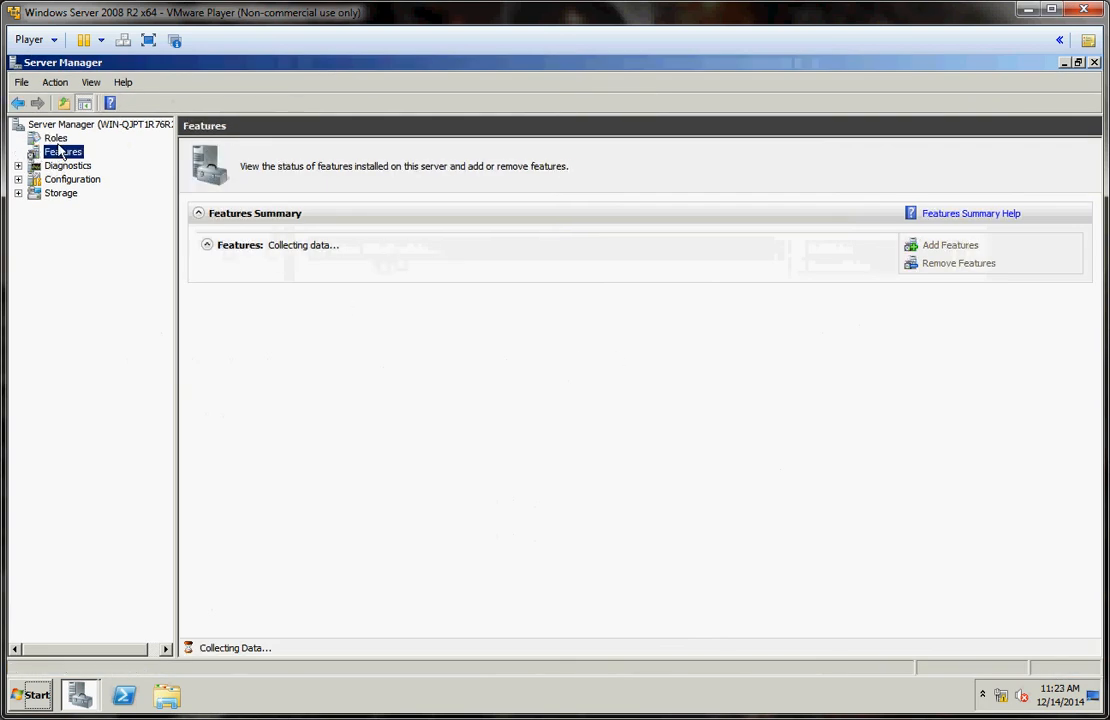
left_click(55, 138)
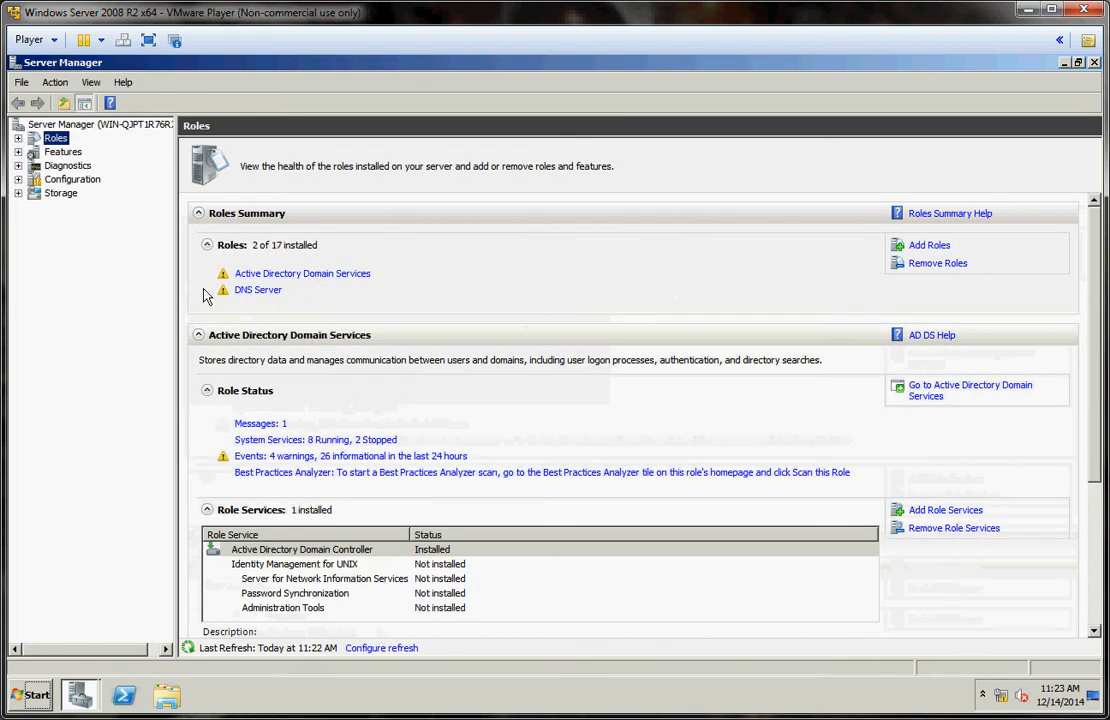
left_click(18, 139)
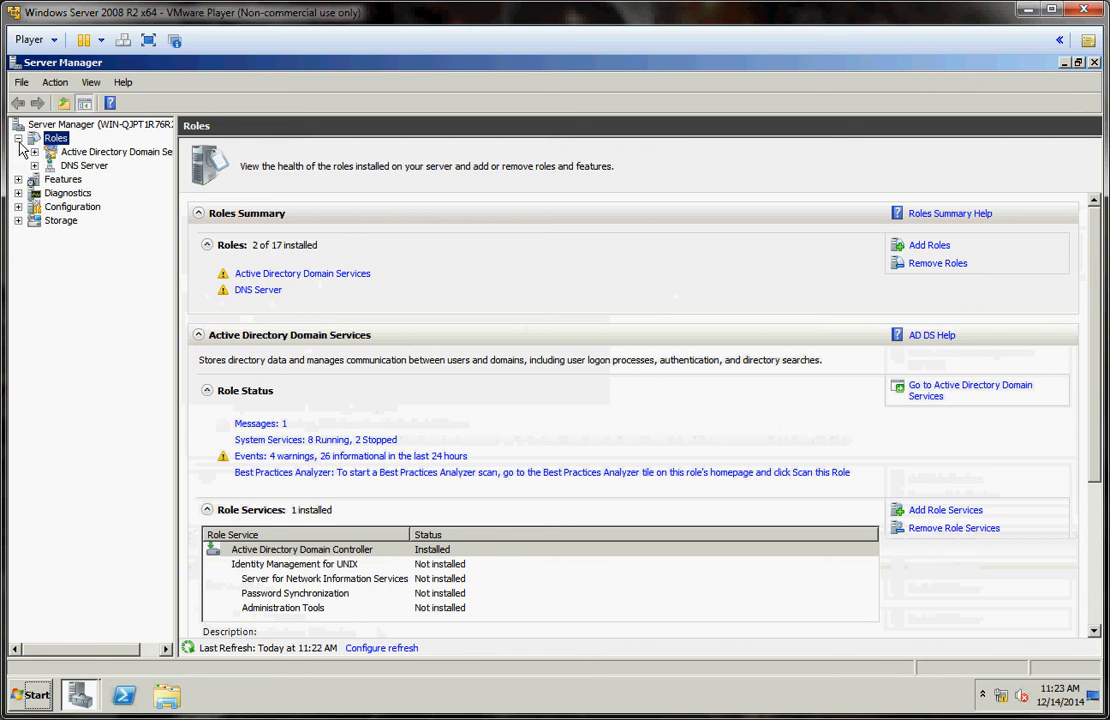
left_click(80, 165)
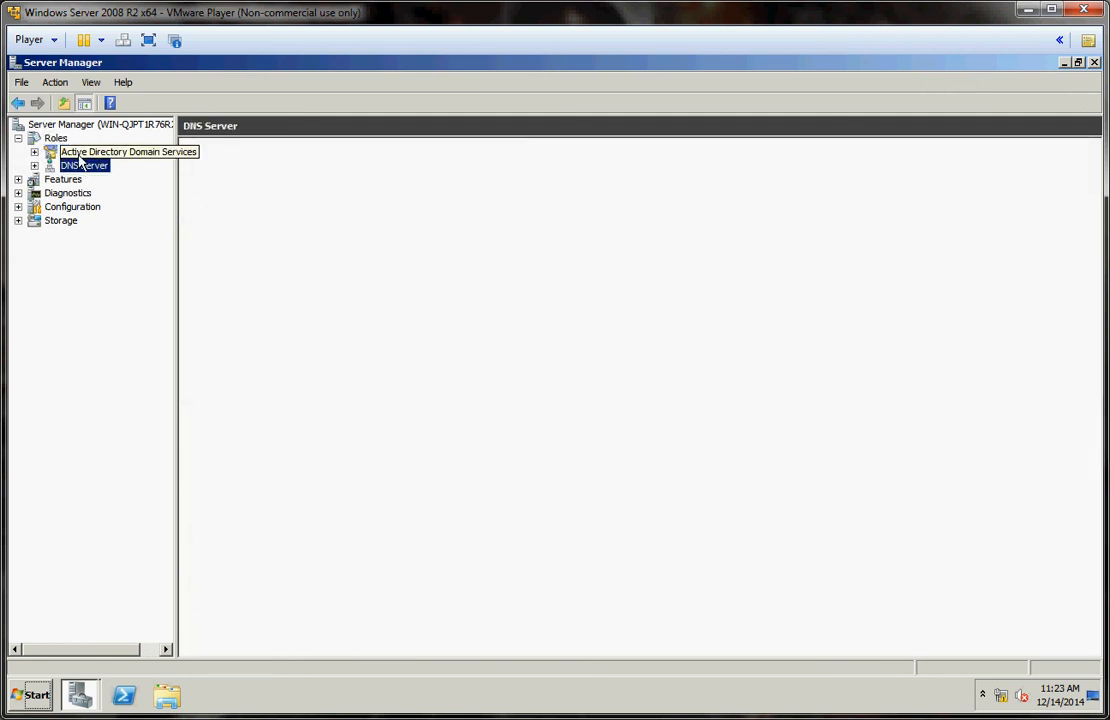
left_click(80, 153)
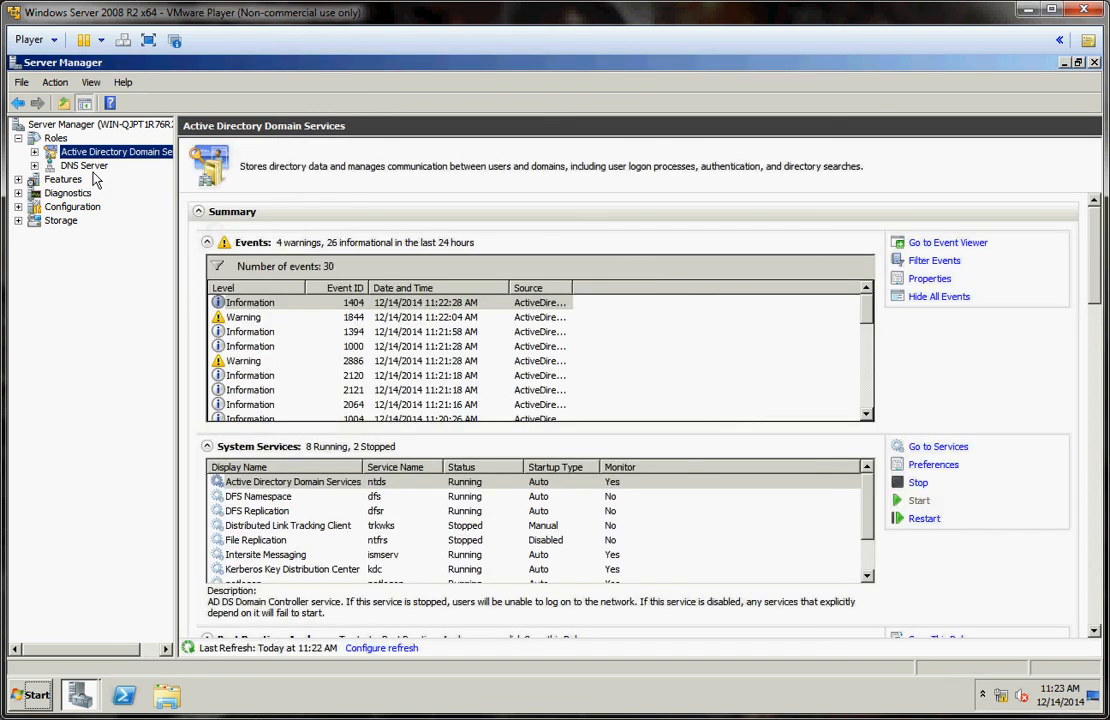
- Expand Group Policy Management down to the SBTGTEST.COM domain and view its Default Domain Policy
left_click(18, 179)
left_click(95, 193)
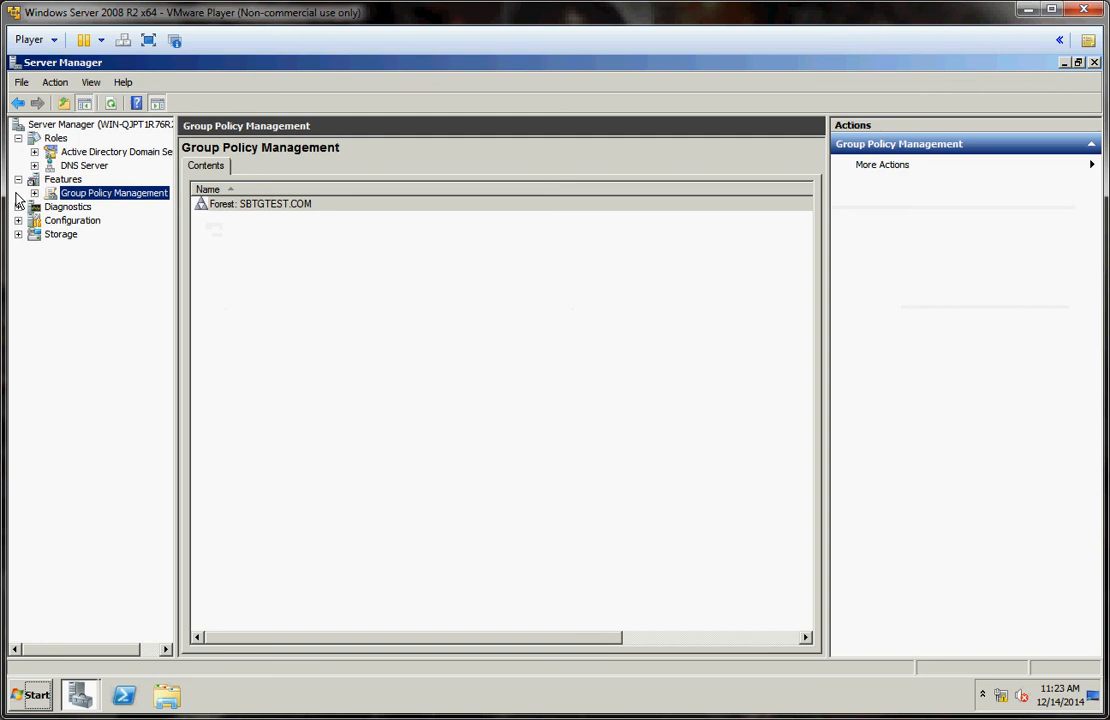
double_click(108, 206)
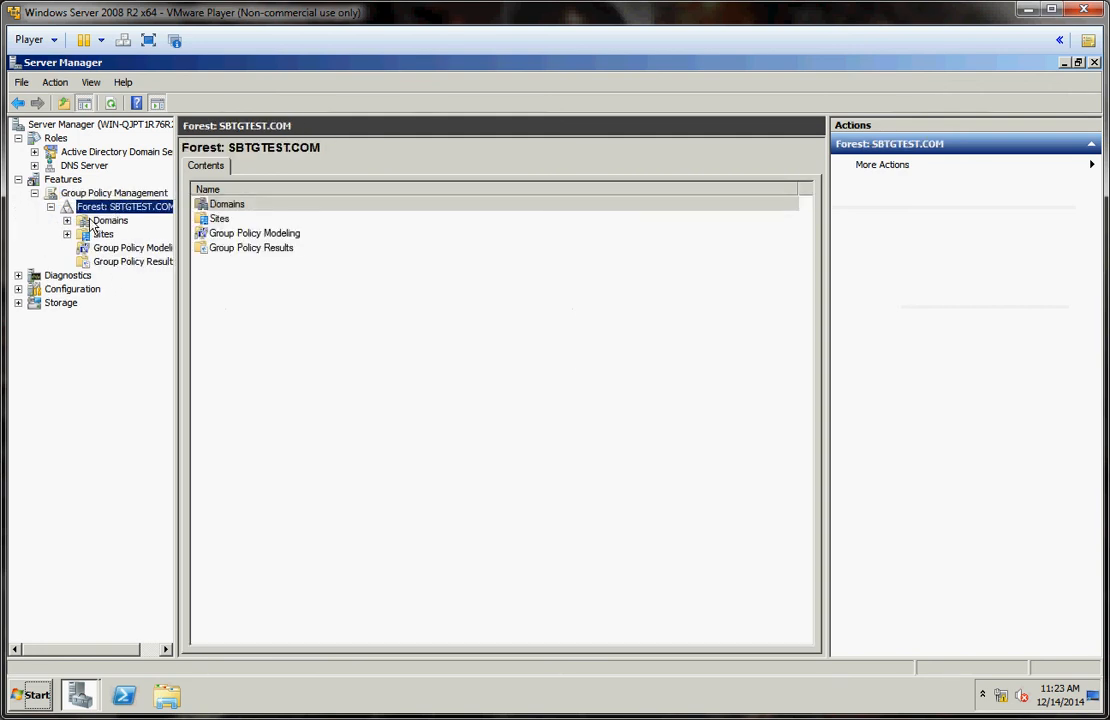
double_click(100, 220)
double_click(97, 231)
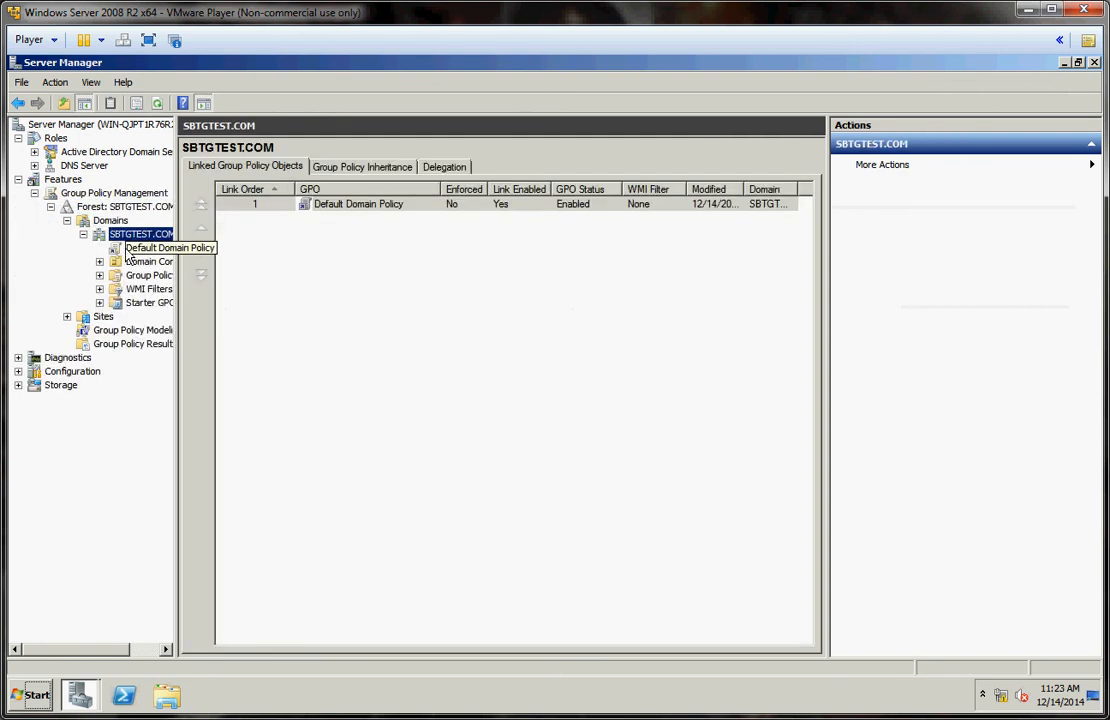
left_click(140, 247)
left_click(678, 404)
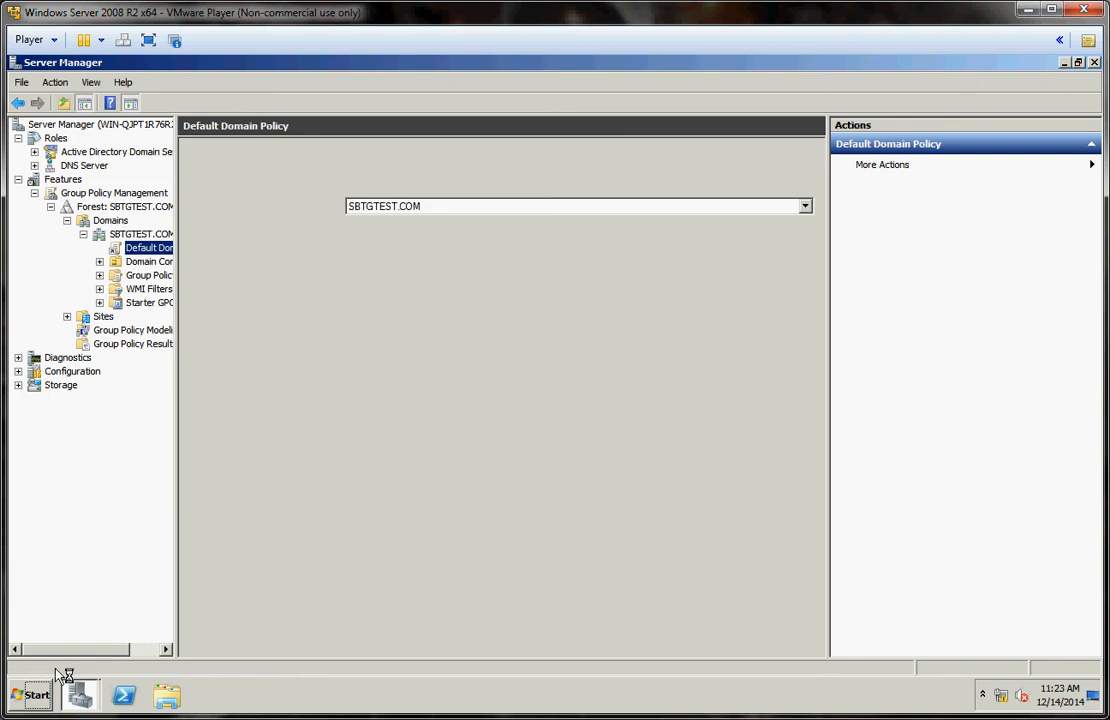
- Open Active Directory Users and Computers, examine the containers of the SBTGTEST.COM domain, and close the console
left_click(25, 694)
mouse_move(310, 550)
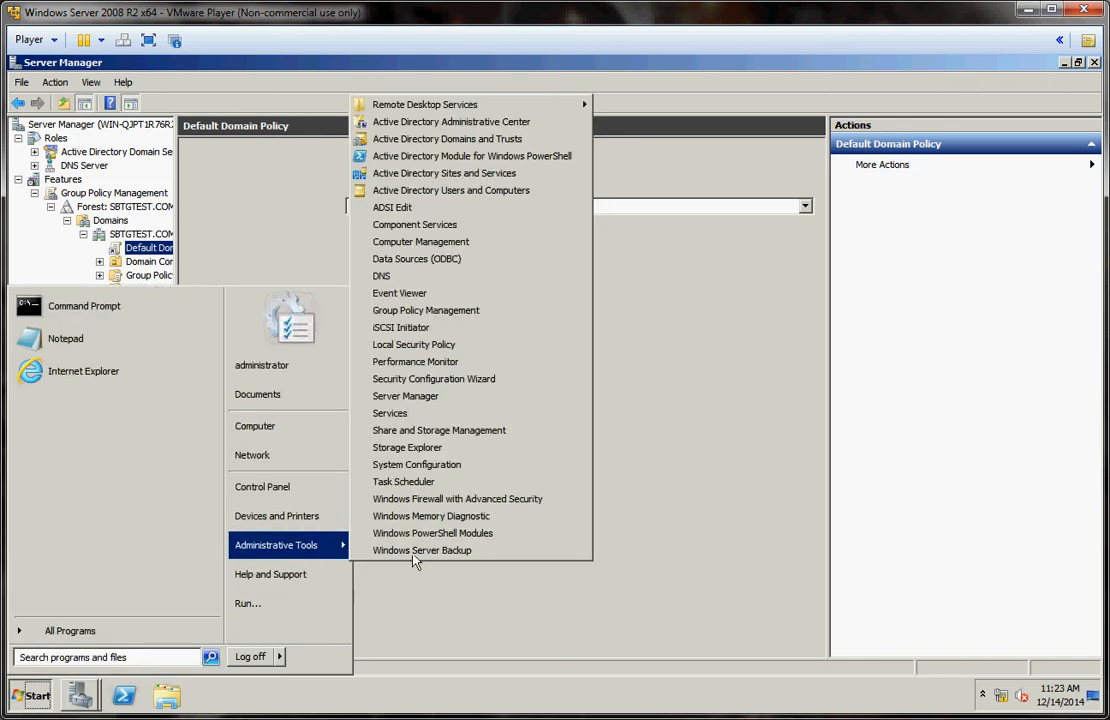
left_click(499, 192)
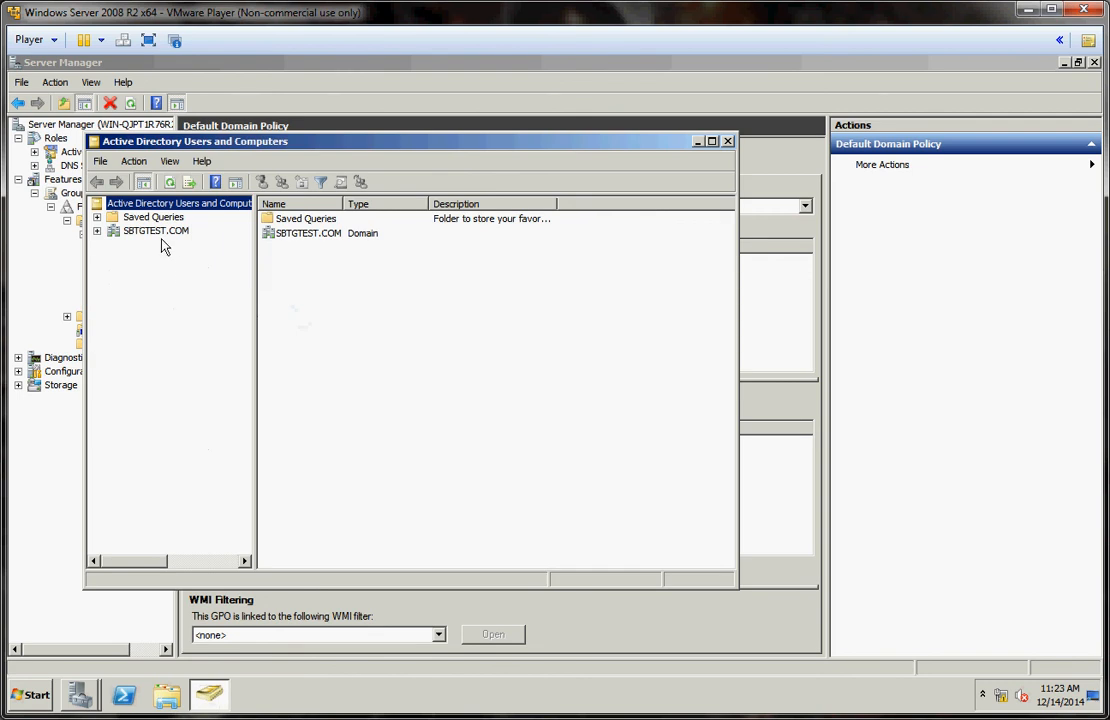
left_click(156, 231)
left_click(97, 232)
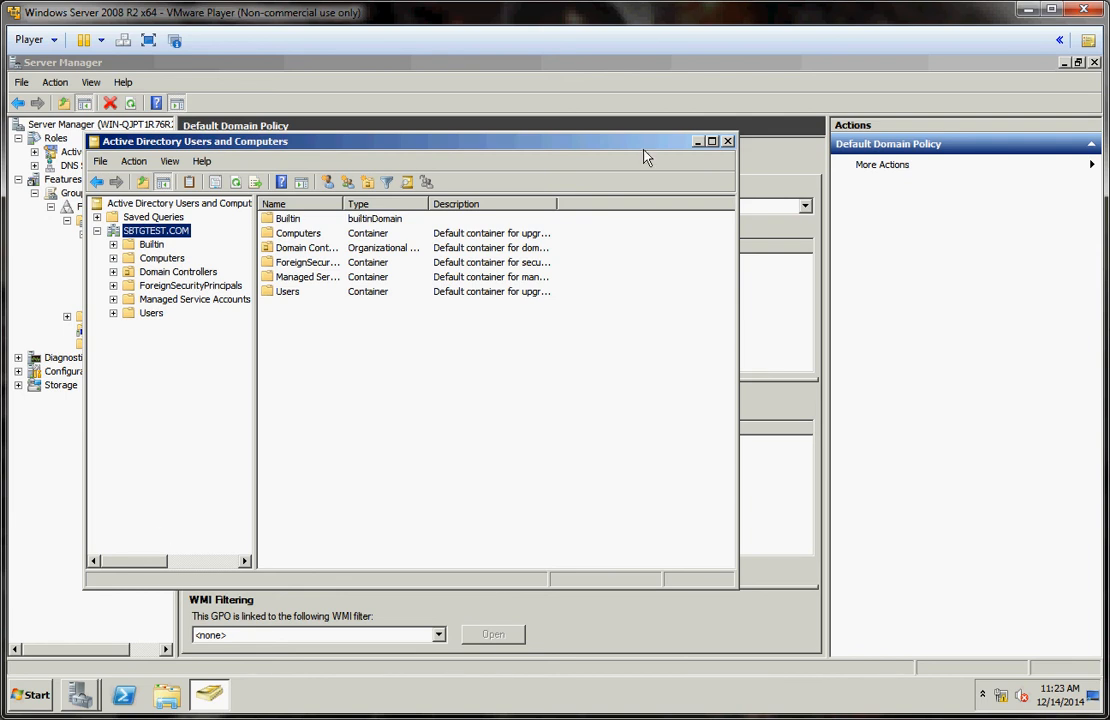
left_click(728, 141)
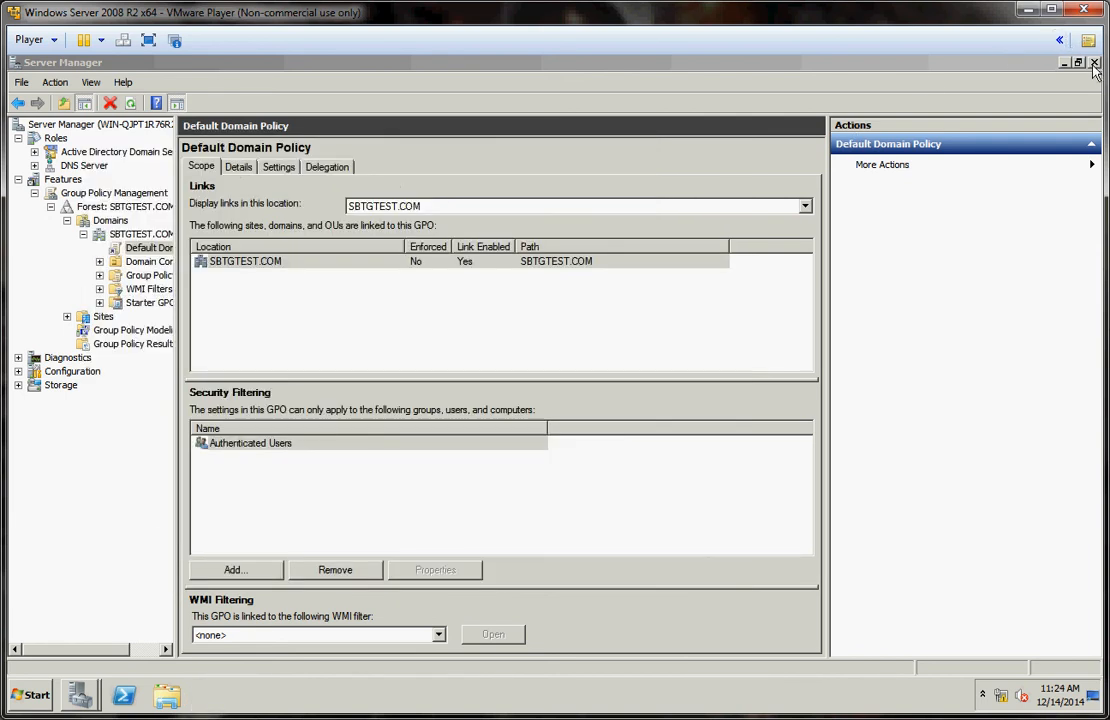